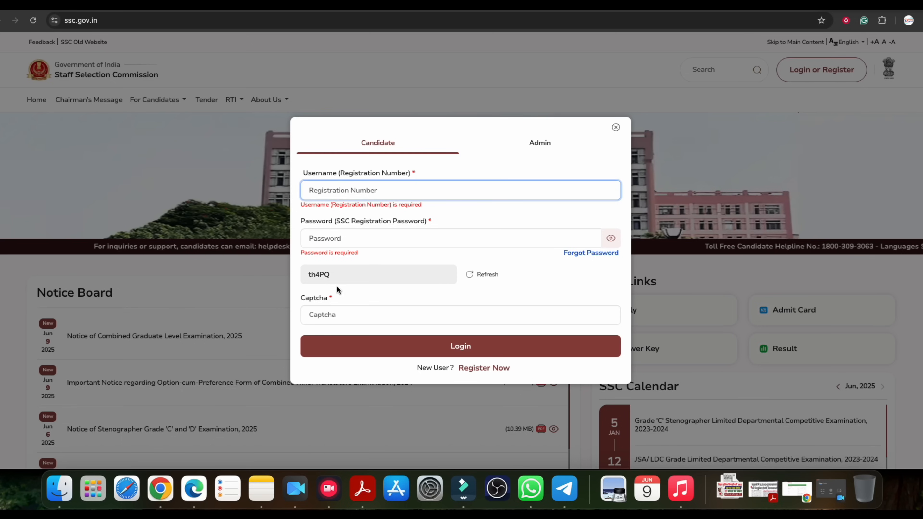
Leave the login popup via Register Now to reach the four-step New Candidate One Time Registration page
click(325, 315)
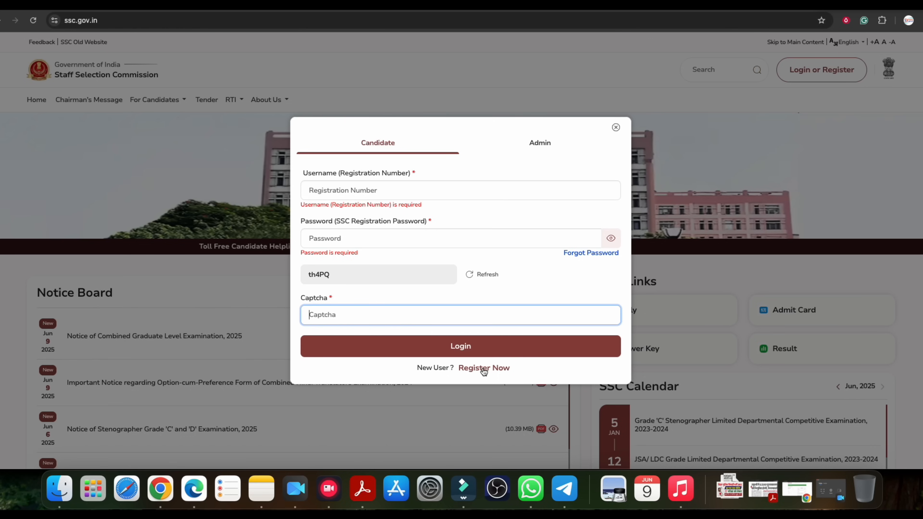
click(341, 196)
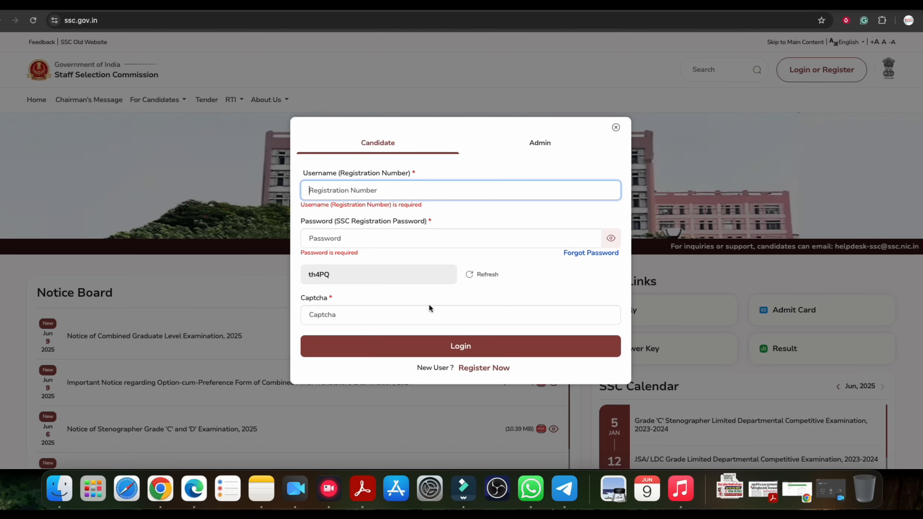
click(498, 368)
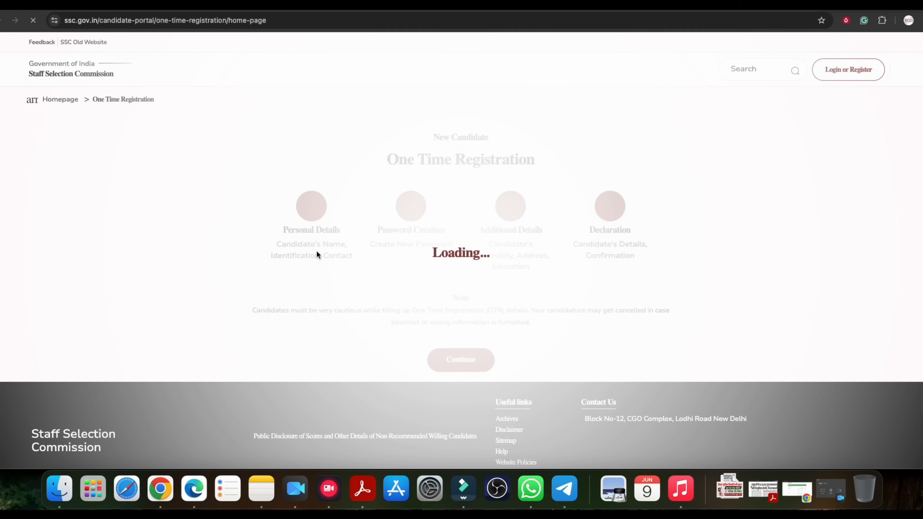
click(413, 161)
drag(418, 161, 509, 162)
click(483, 164)
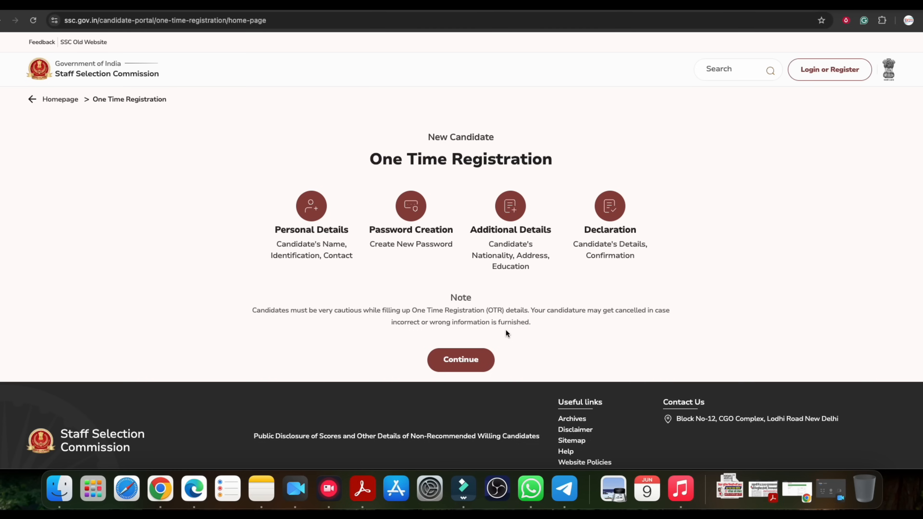
Continue to the Personal Details form and answer Yes to having an Aadhaar card
click(462, 360)
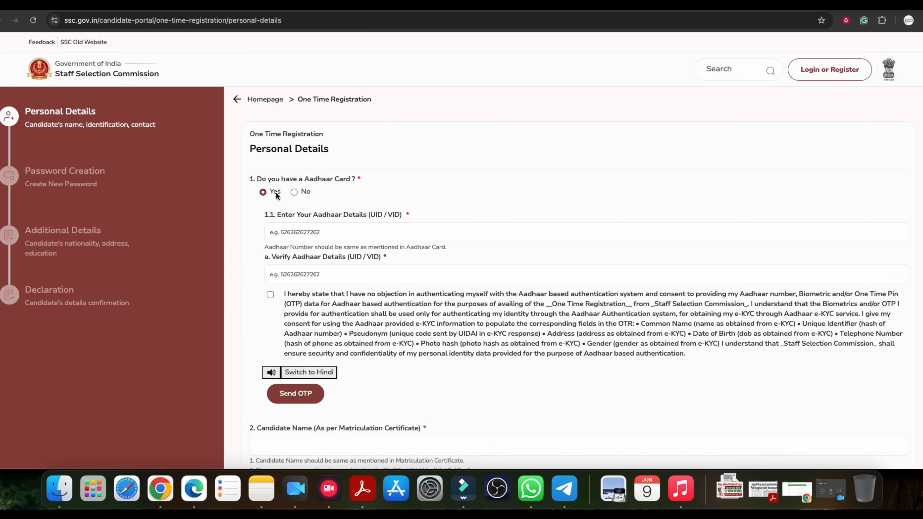
drag(273, 150, 307, 151)
click(307, 150)
drag(272, 182, 362, 178)
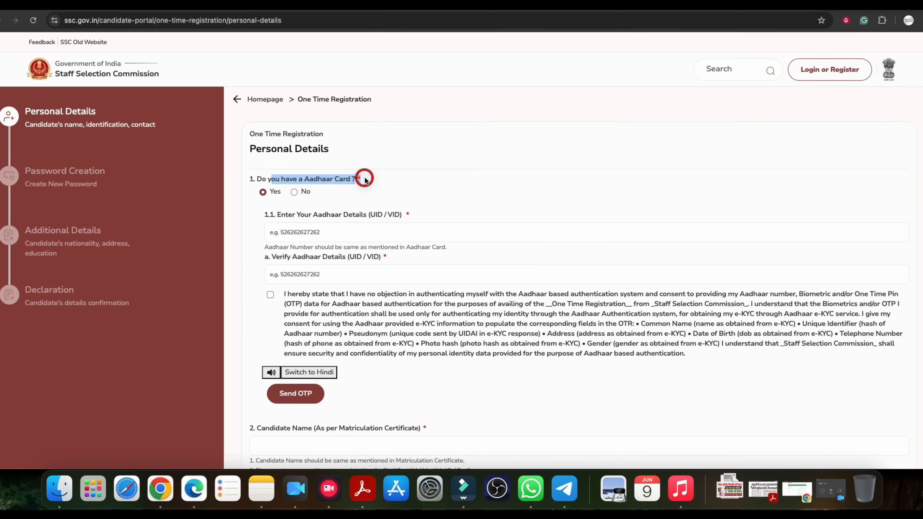
click(263, 193)
Go through the Aadhaar number fields and tick consent for Aadhaar-based authentication
click(287, 234)
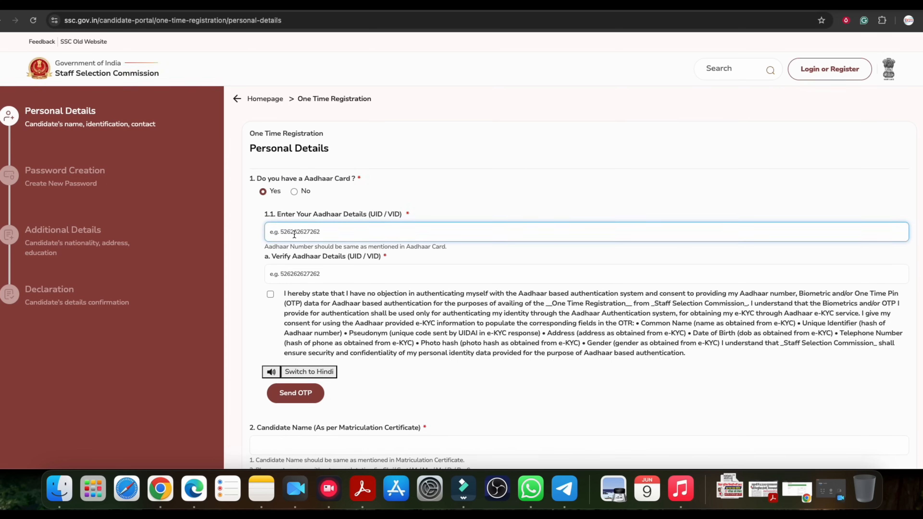
scroll(306, 191, down, 2)
scroll(315, 207, down, 1)
click(294, 215)
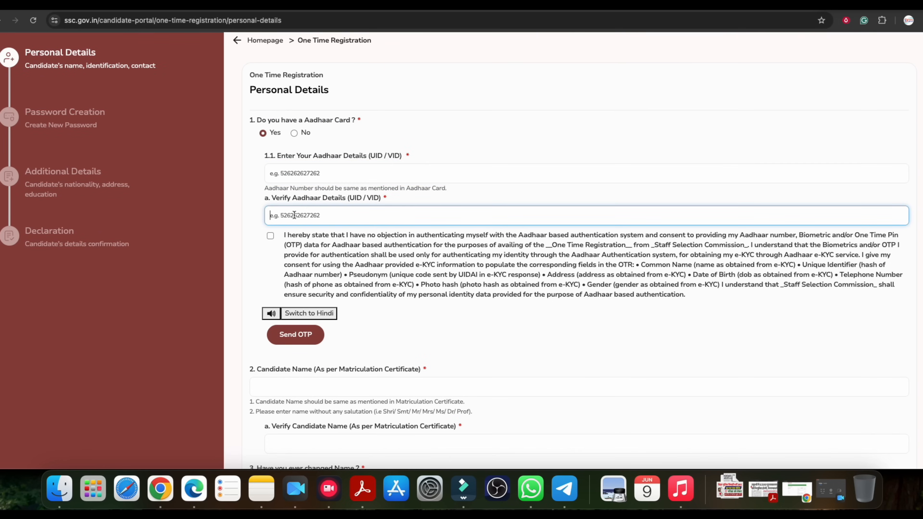
scroll(305, 206, down, 1)
click(271, 235)
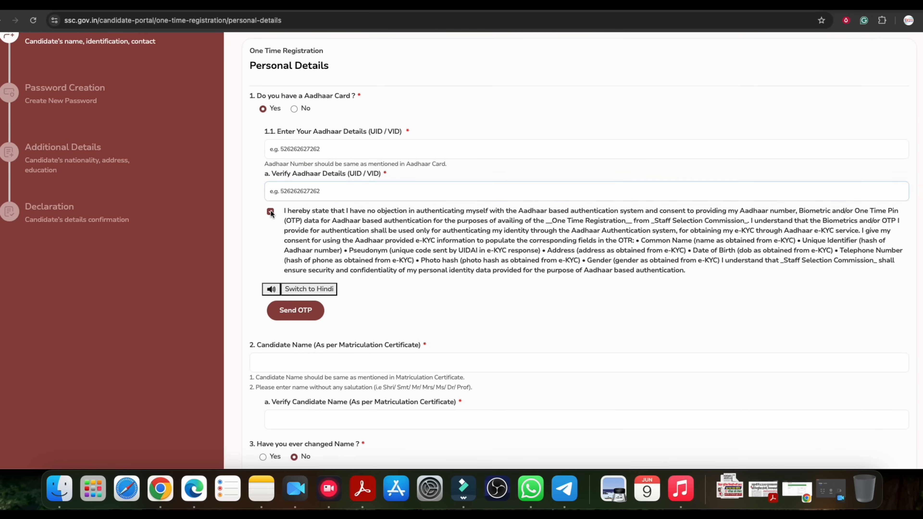
scroll(329, 233, down, 1)
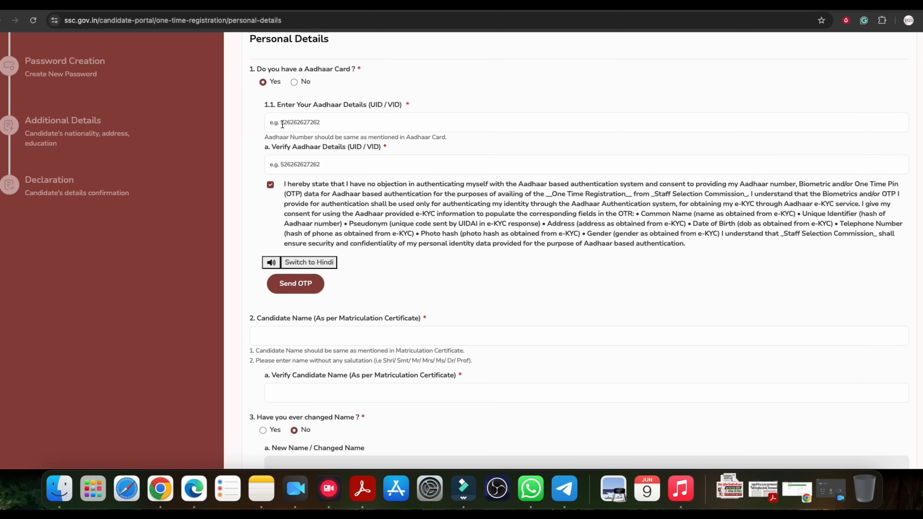
scroll(368, 259, down, 5)
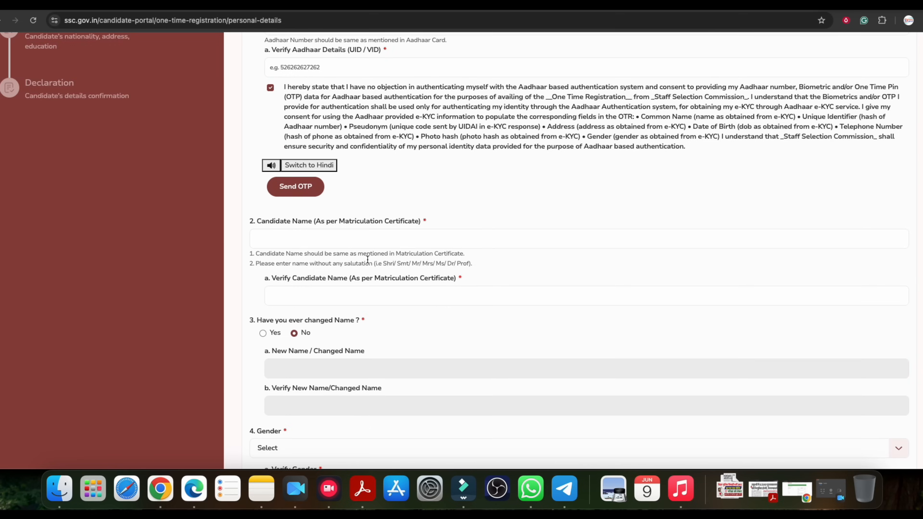
Pass the candidate name fields and set both Gender and Verify Gender to Male
click(308, 158)
drag(331, 145, 396, 178)
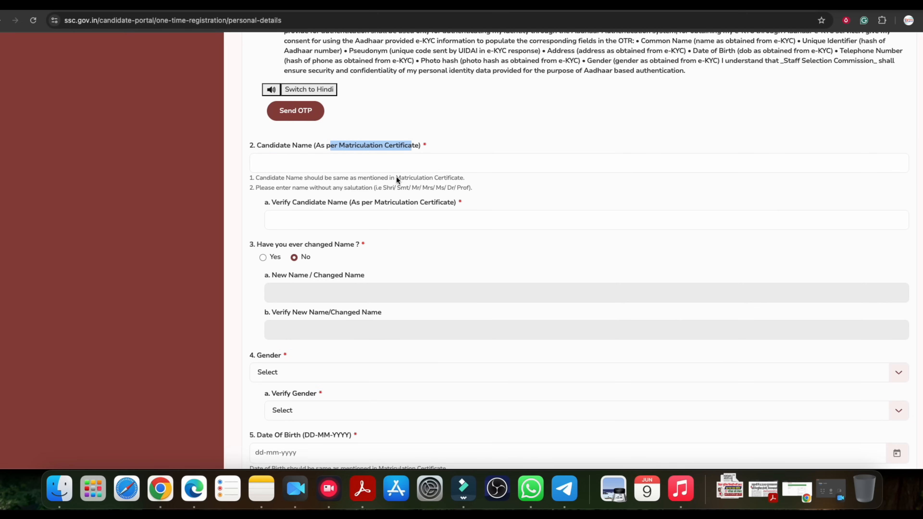
drag(316, 206, 371, 218)
click(319, 221)
scroll(319, 222, down, 5)
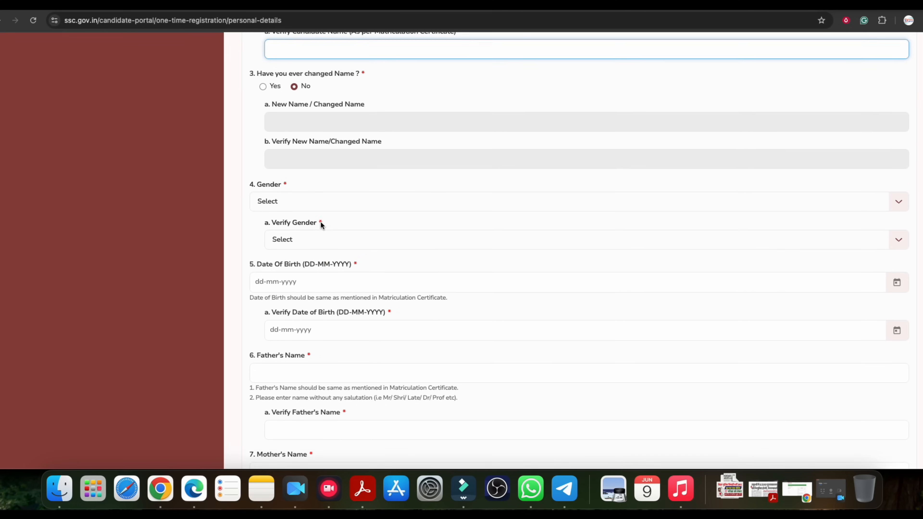
drag(274, 64, 329, 78)
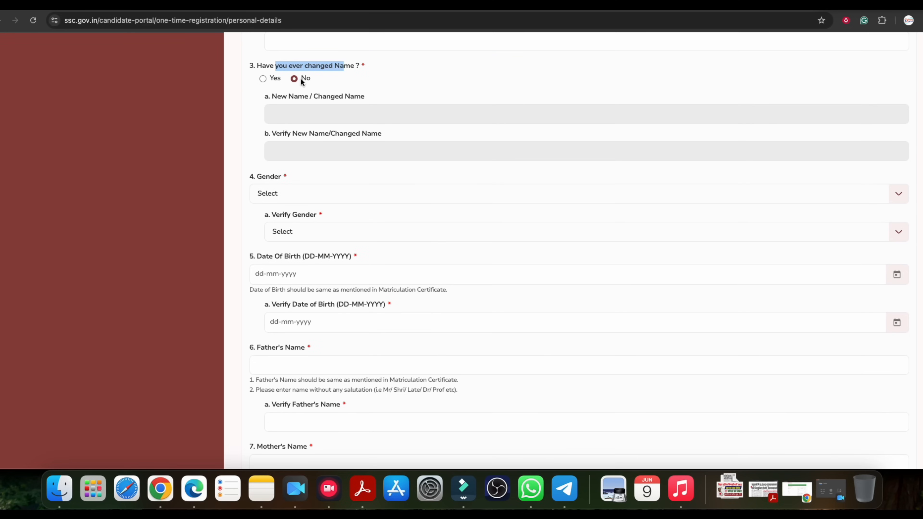
click(287, 193)
click(283, 230)
click(282, 231)
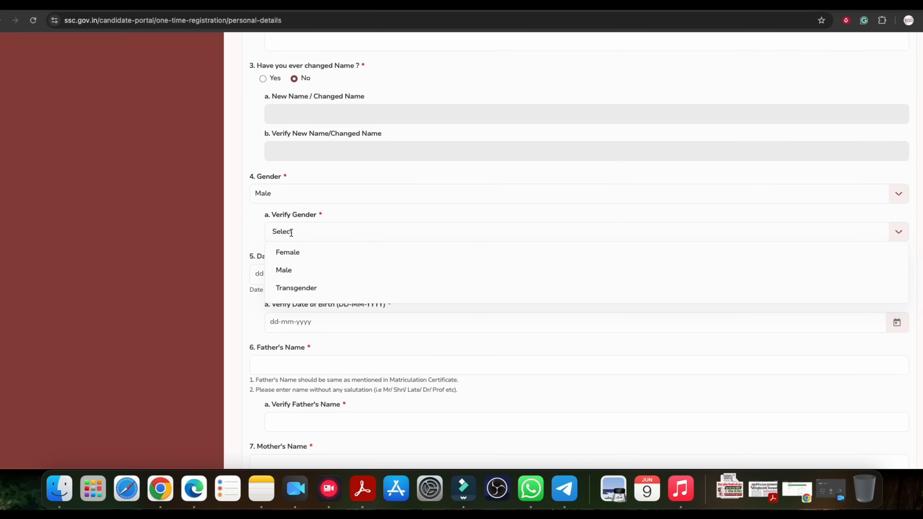
click(290, 268)
Enter the date of birth as 04-07-2002
scroll(298, 248, down, 3)
click(275, 172)
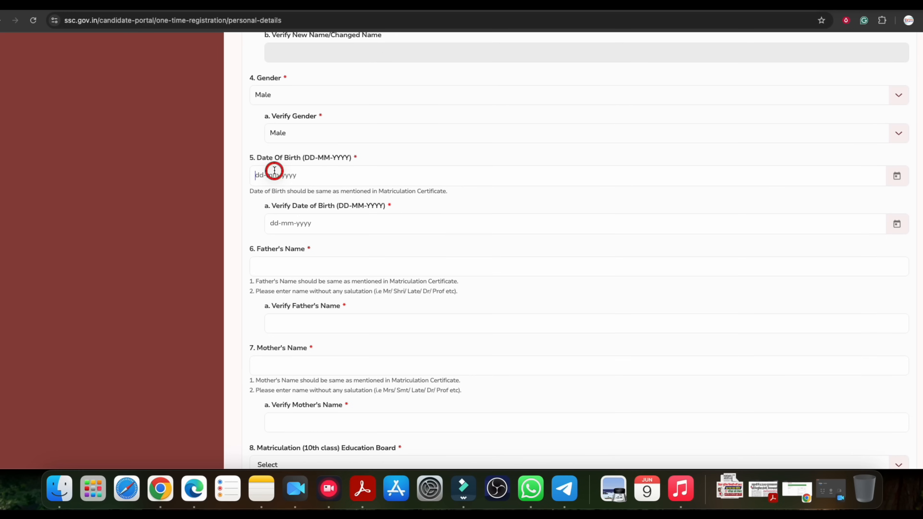
drag(279, 210, 322, 238)
scroll(322, 238, down, 4)
key(Tab)
Move through the father's and mother's name fields and their verify entries
click(302, 194)
click(294, 229)
scroll(307, 244, down, 2)
click(285, 210)
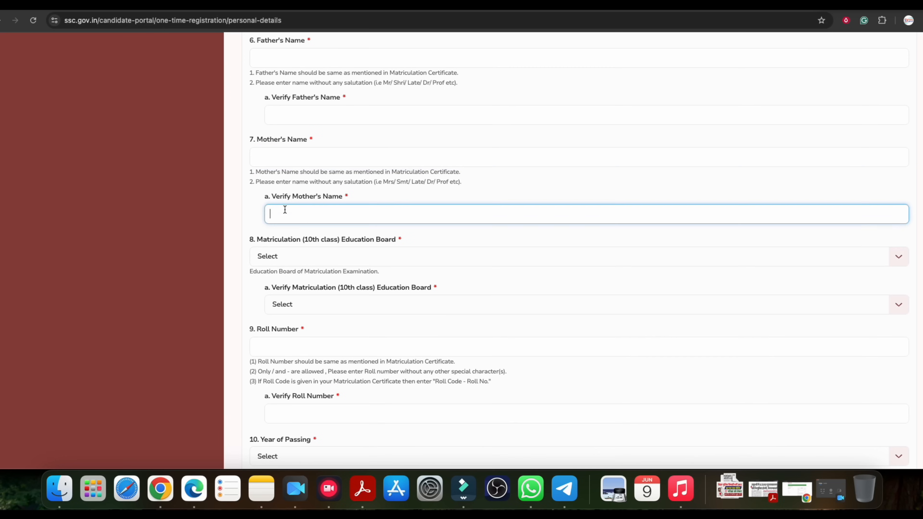
scroll(285, 210, down, 4)
drag(289, 109, 393, 110)
Set the matriculation board and its verify field to Bihar School Examination Board
click(356, 128)
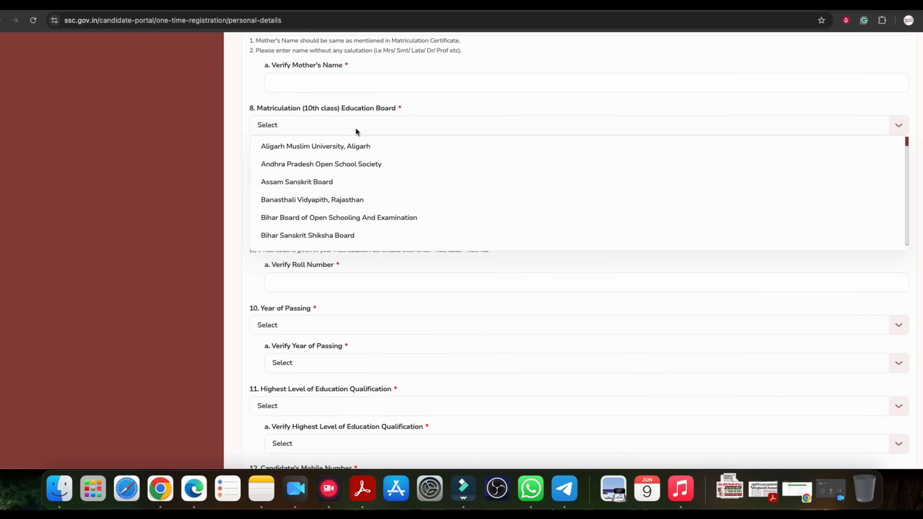
scroll(330, 211, down, 1)
click(332, 225)
click(306, 170)
scroll(333, 264, down, 1)
click(334, 262)
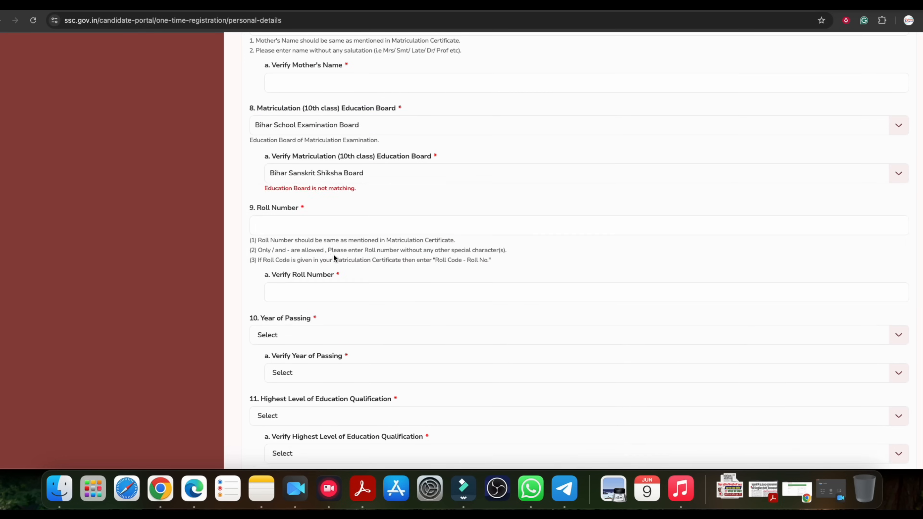
click(326, 172)
scroll(331, 247, down, 1)
click(340, 263)
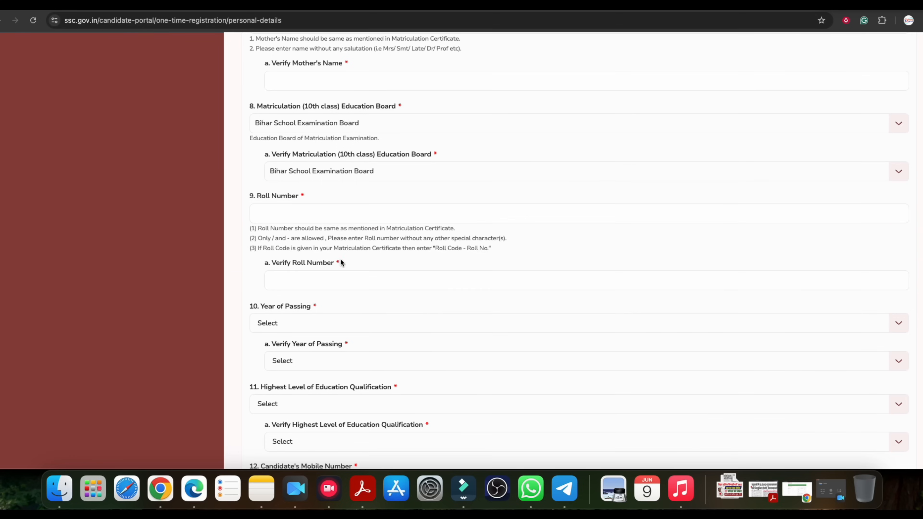
scroll(327, 237, down, 1)
Go through the matriculation roll number and Year of Passing fields
click(293, 207)
drag(272, 193, 296, 194)
drag(291, 260, 305, 243)
scroll(323, 256, down, 1)
scroll(323, 257, down, 2)
scroll(309, 263, down, 3)
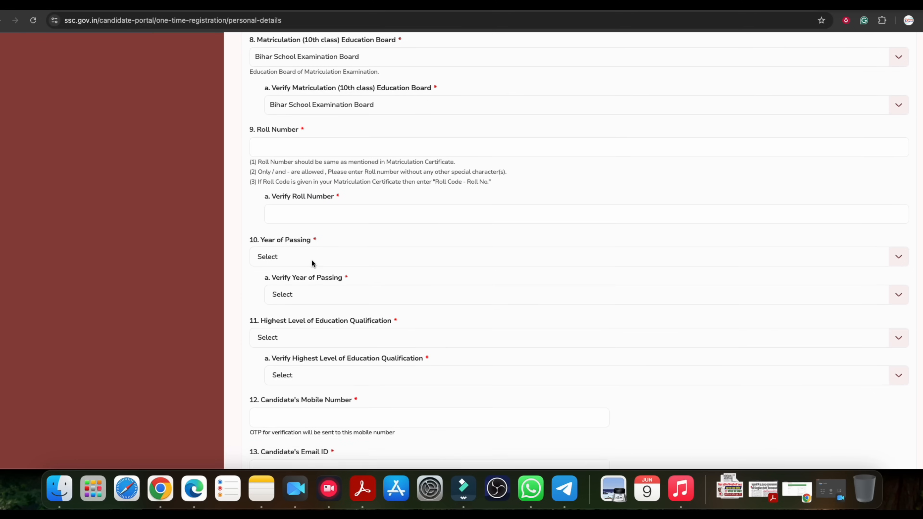
click(268, 151)
drag(292, 189, 342, 189)
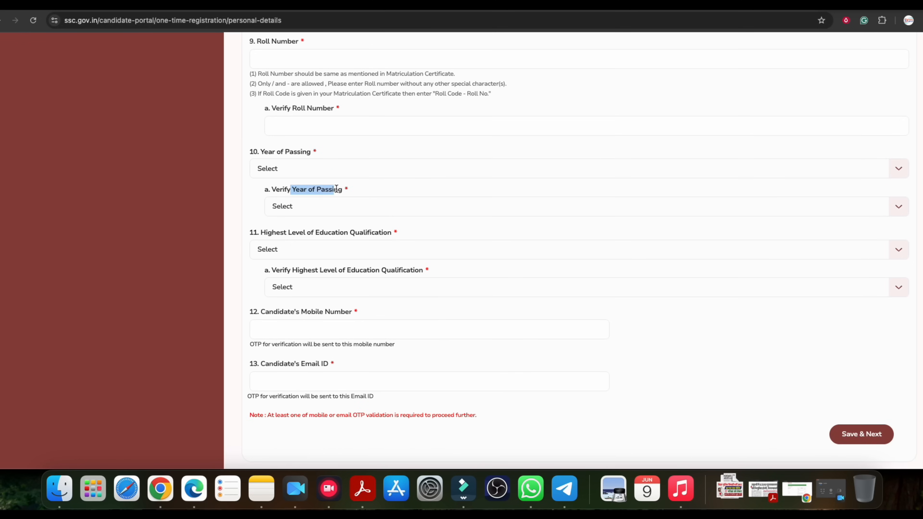
scroll(334, 159, down, 1)
click(286, 218)
drag(287, 218, 328, 217)
Choose Graduation for highest qualification and verify qualification, then reach the mobile and email entries
click(343, 235)
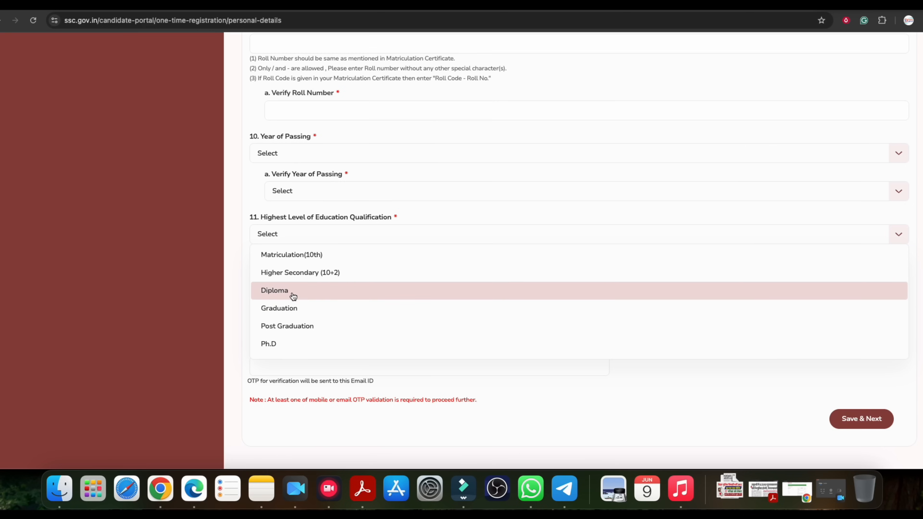
click(298, 314)
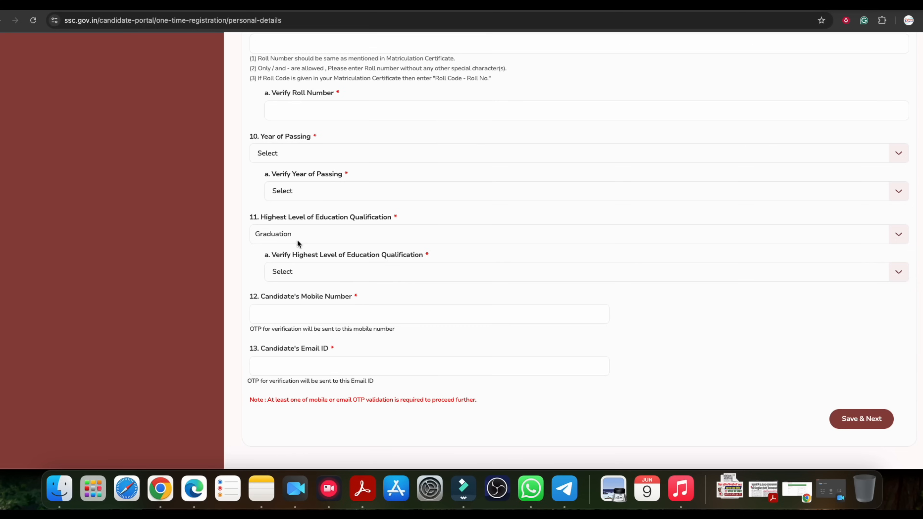
scroll(300, 234, down, 1)
click(300, 253)
click(311, 329)
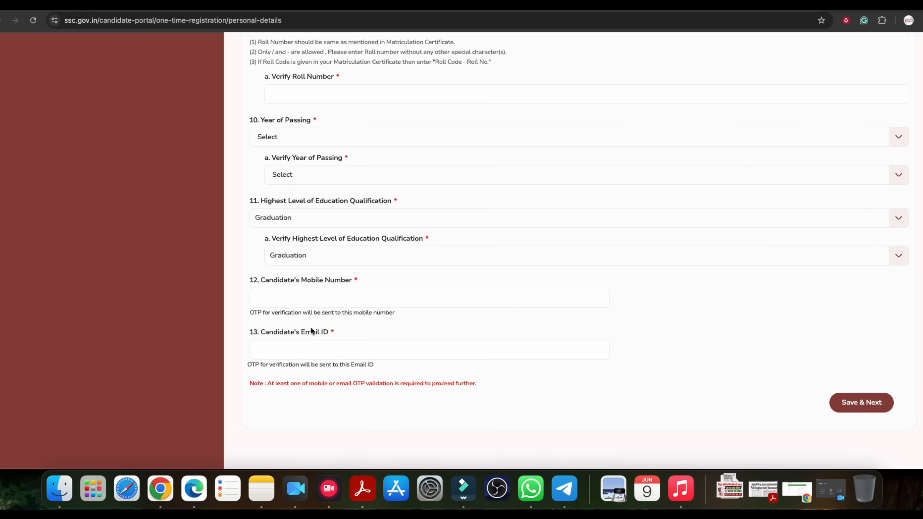
scroll(325, 280, down, 5)
click(317, 164)
click(314, 227)
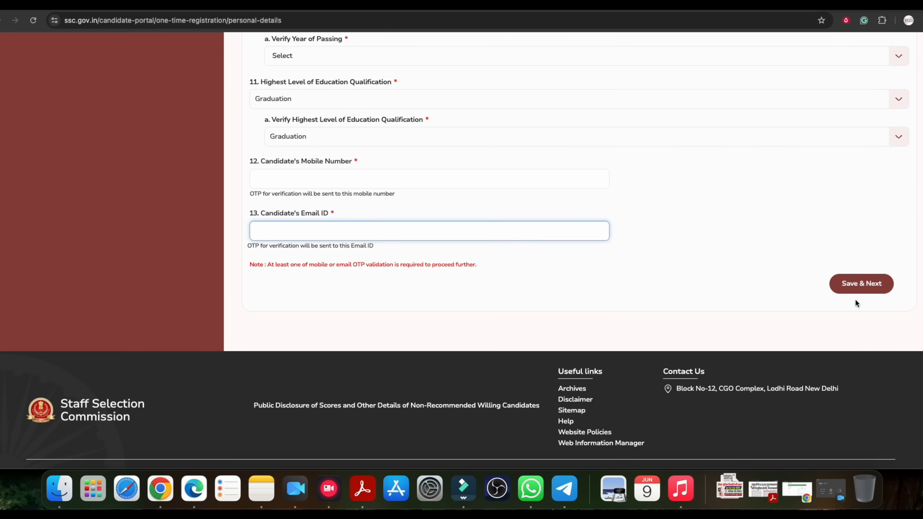
click(322, 177)
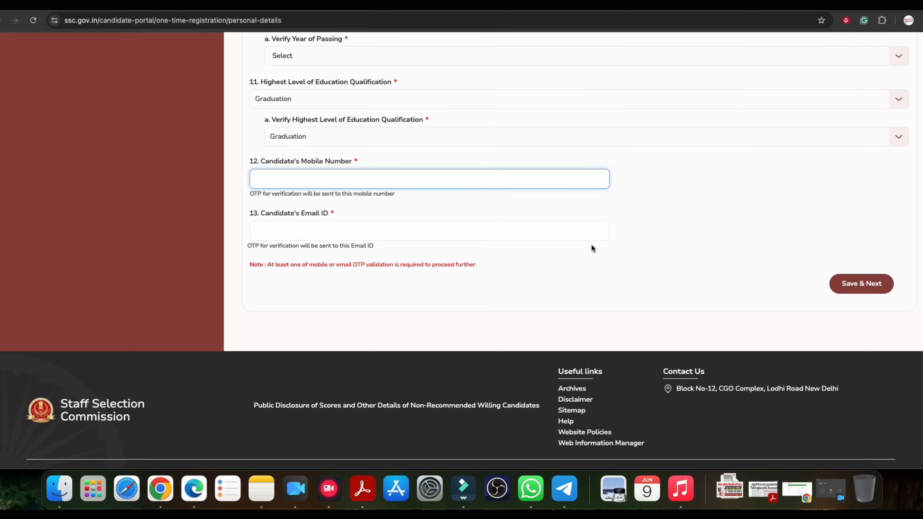
Enter the mobile number, obtain the new registration number, and proceed to password setup
text(89)
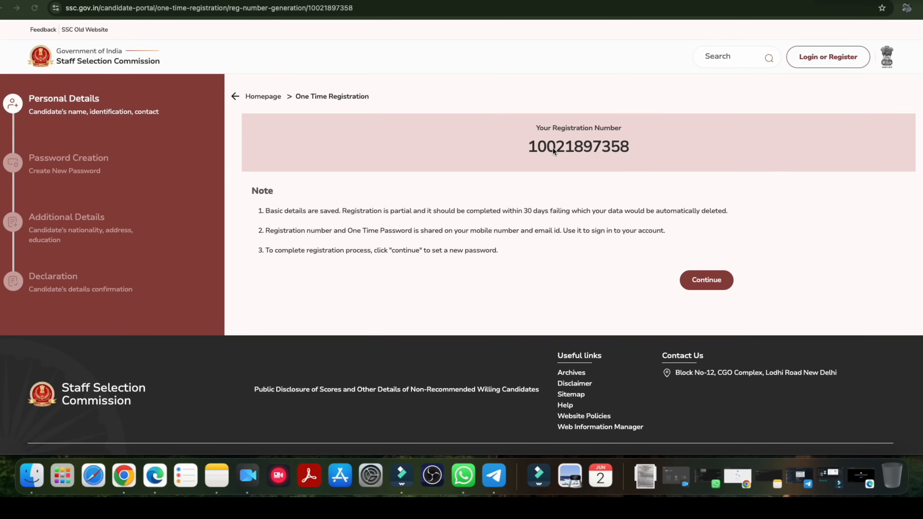
drag(546, 147, 594, 147)
click(593, 147)
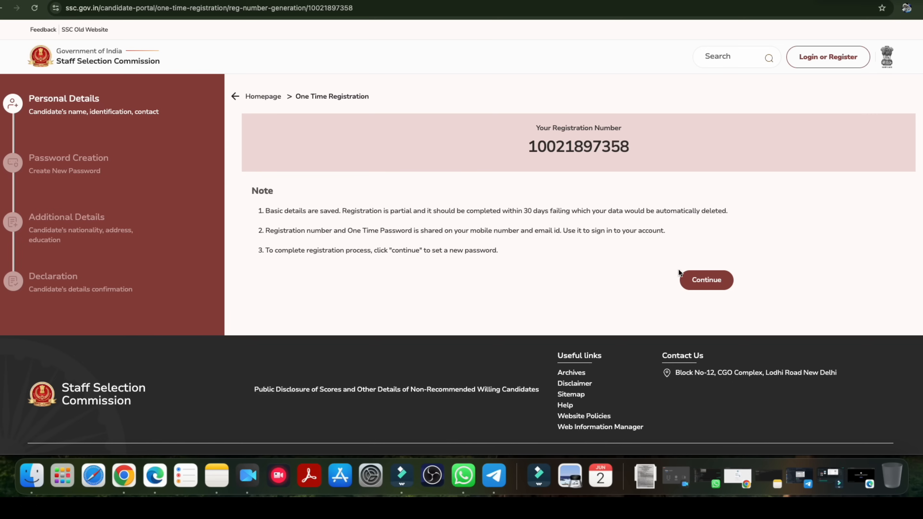
click(709, 287)
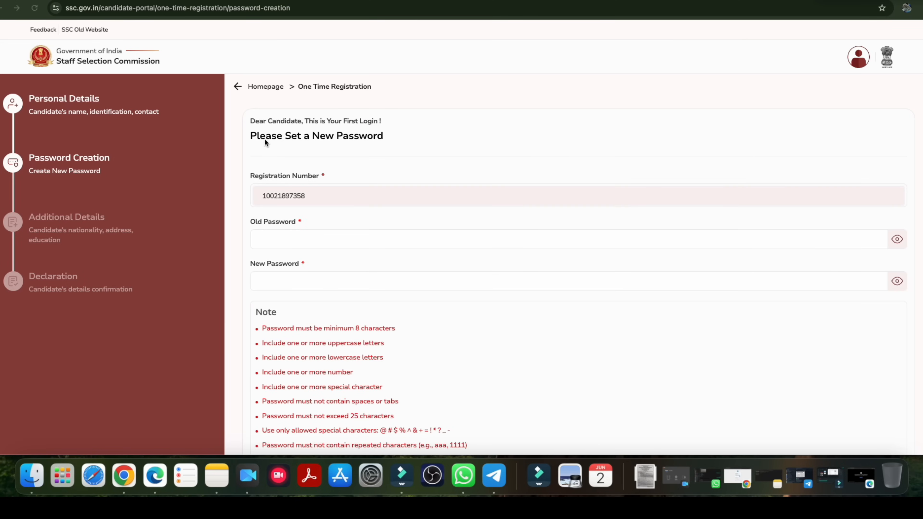
Enter the old password on the Please Set a New Password form
click(301, 138)
drag(286, 137, 355, 140)
click(354, 140)
click(276, 239)
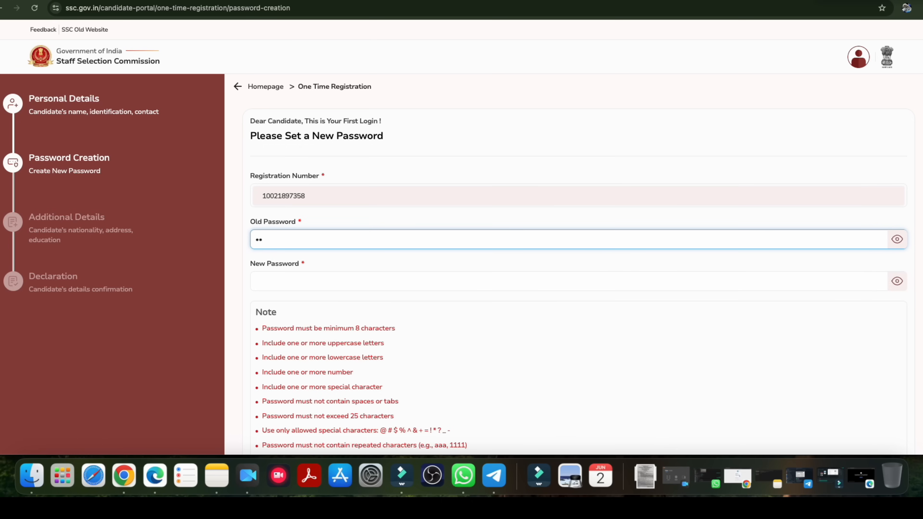
click(287, 280)
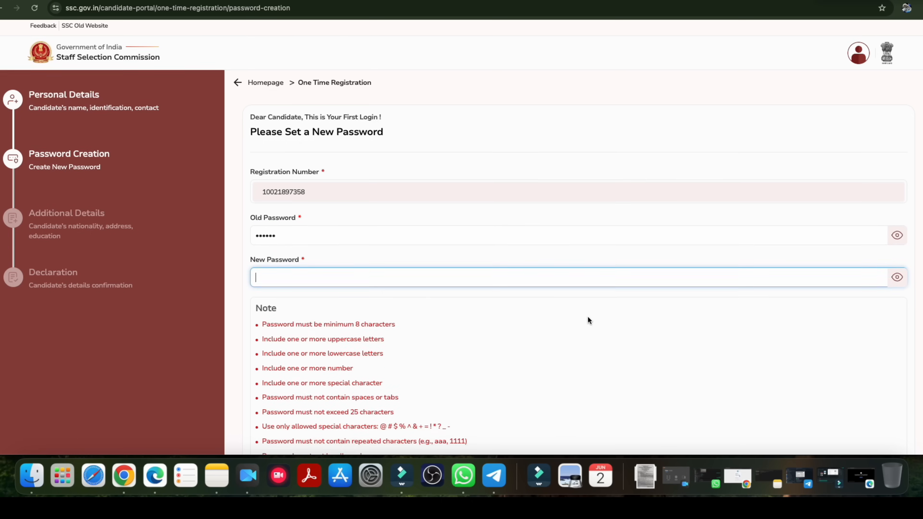
Review the password rules (uppercase letter, 25-character limit), leaving New and Confirm Password blank
scroll(589, 320, down, 5)
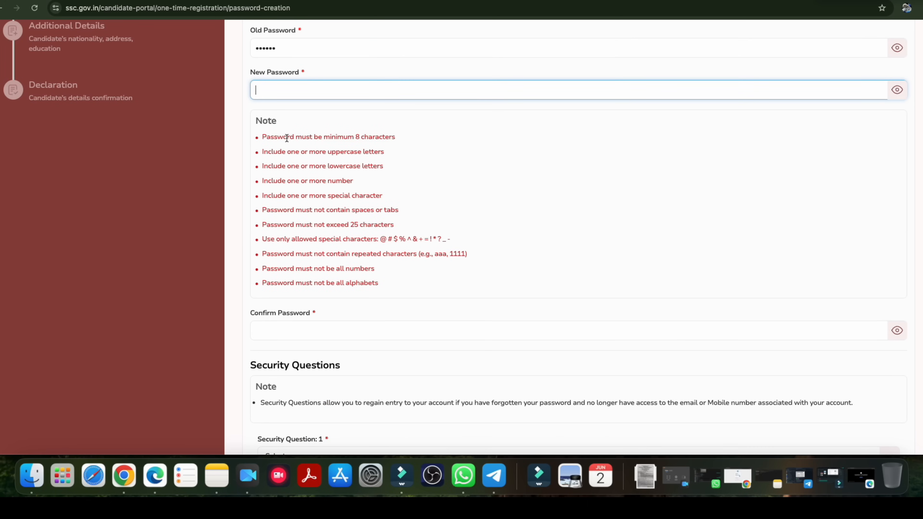
drag(286, 138, 360, 138)
drag(286, 152, 345, 167)
drag(309, 196, 373, 227)
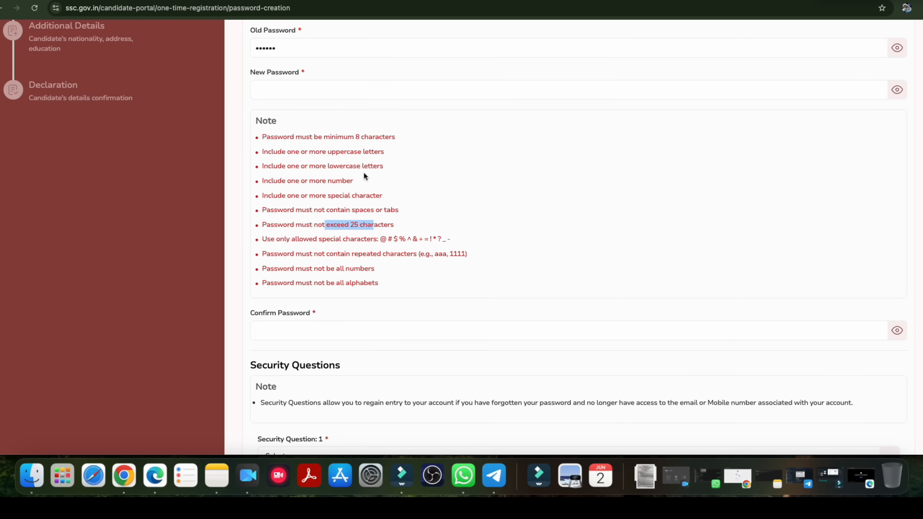
scroll(360, 226, up, 1)
click(280, 102)
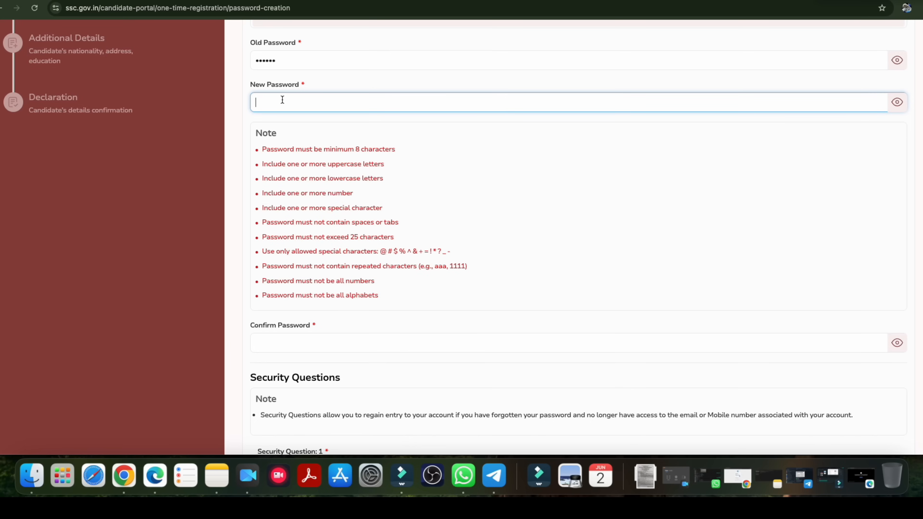
scroll(356, 192, down, 2)
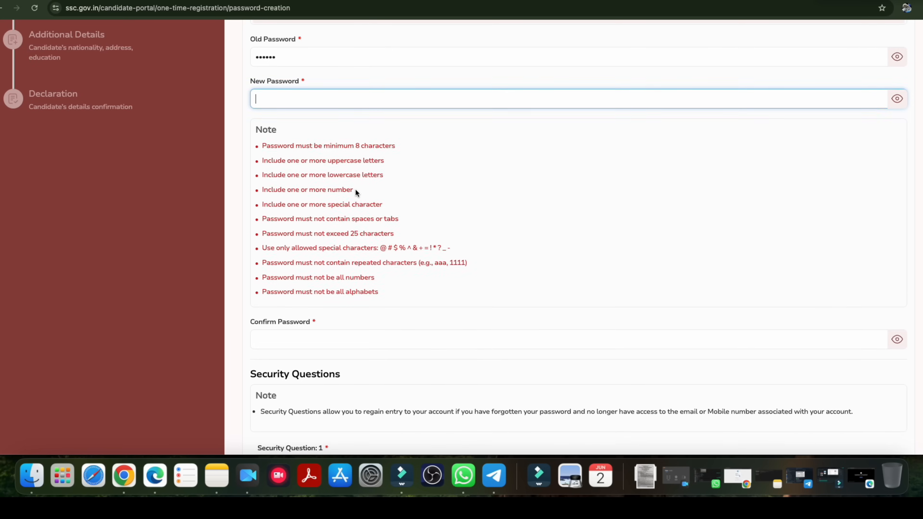
click(276, 274)
Set Security Question 1 to 'What city were you born in?'
scroll(311, 239, down, 6)
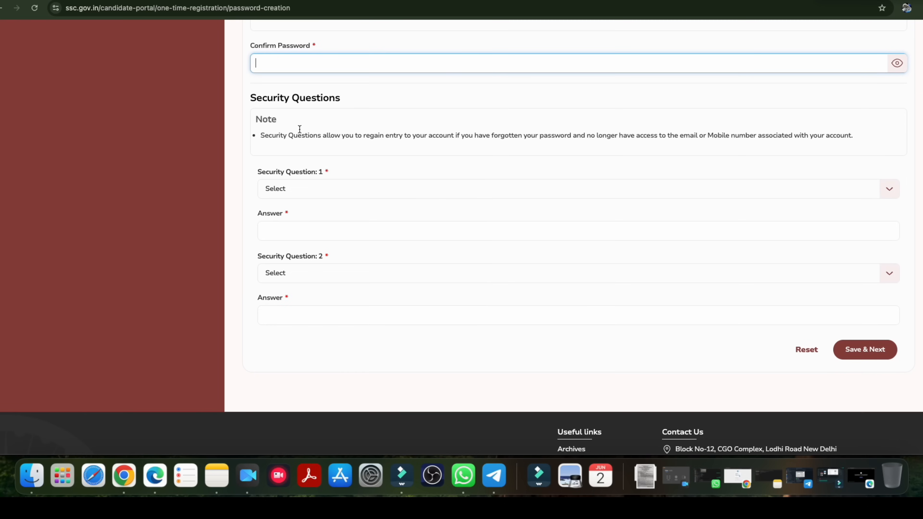
click(311, 193)
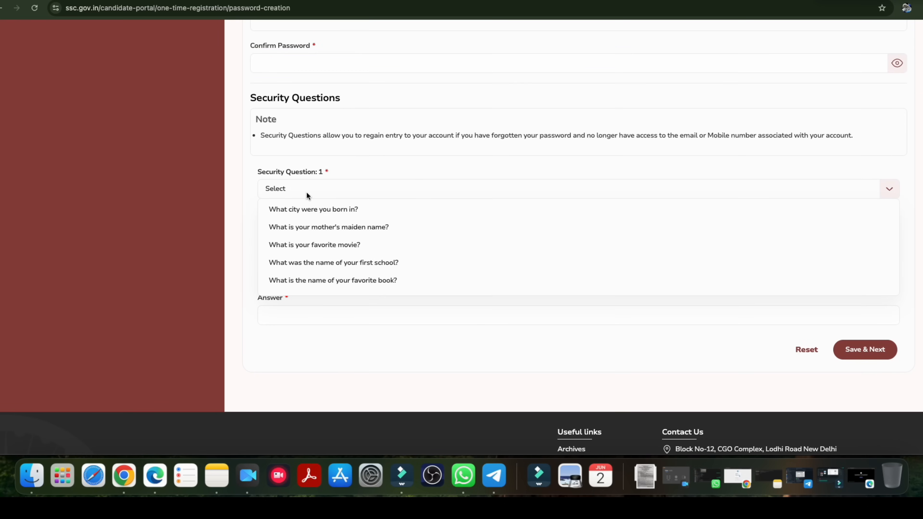
click(322, 215)
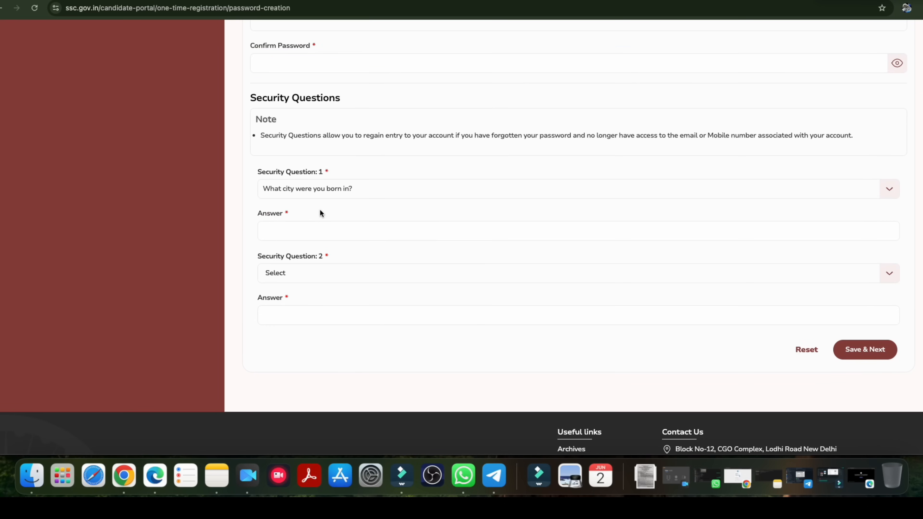
click(289, 231)
scroll(296, 236, down, 1)
scroll(296, 236, down, 2)
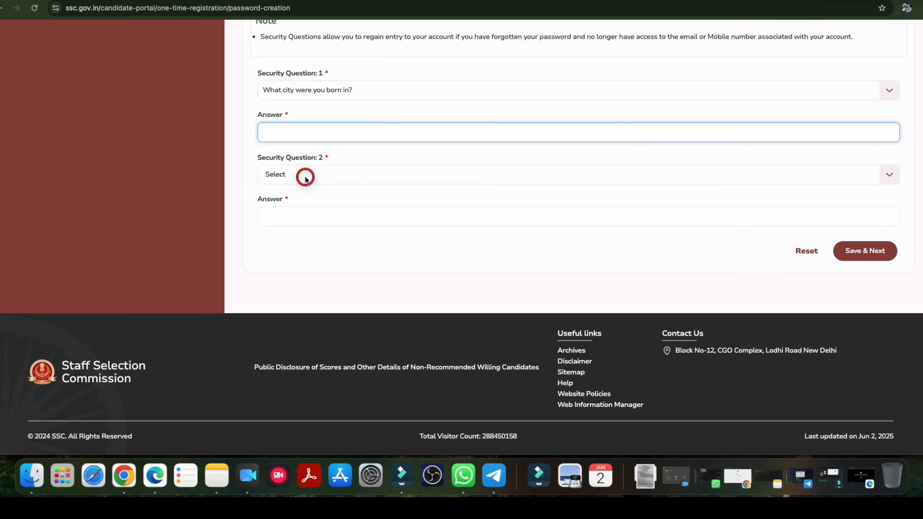
Set Security Question 2 to 'What is your favorite movie?' and save the password step
click(304, 175)
click(316, 213)
click(301, 215)
scroll(301, 220, up, 5)
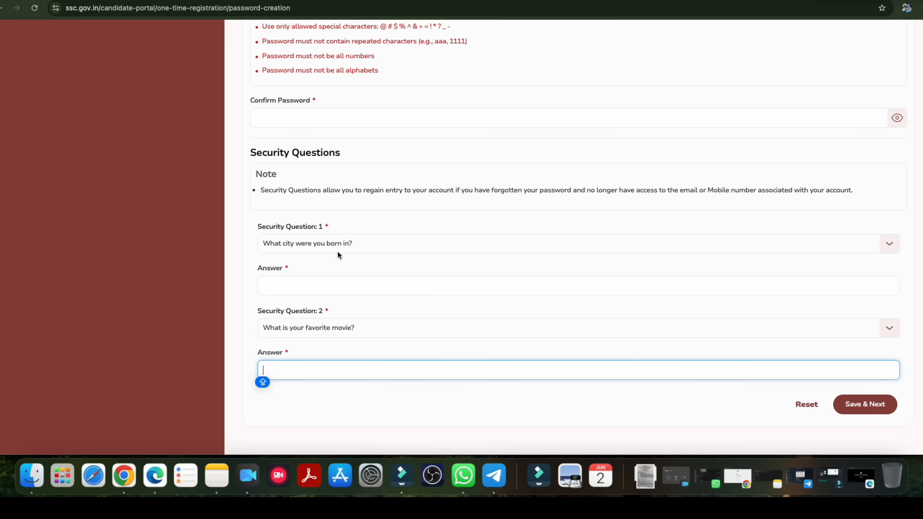
scroll(581, 298, down, 3)
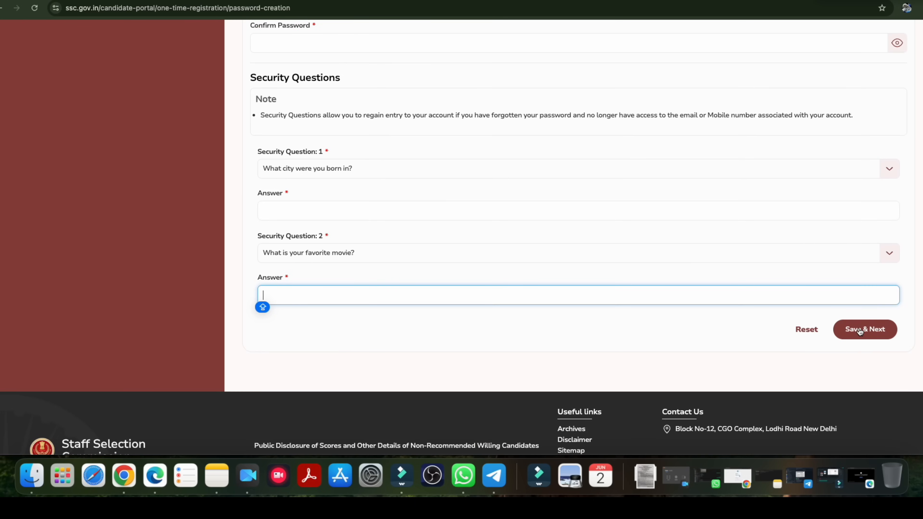
click(851, 329)
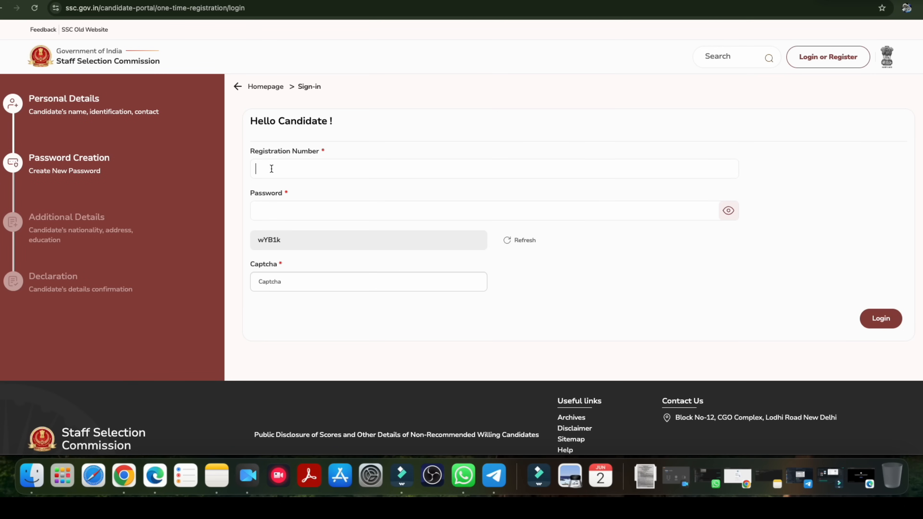
Fill the sign-in Password and Captcha fields to continue to Additional Details
click(268, 205)
click(279, 297)
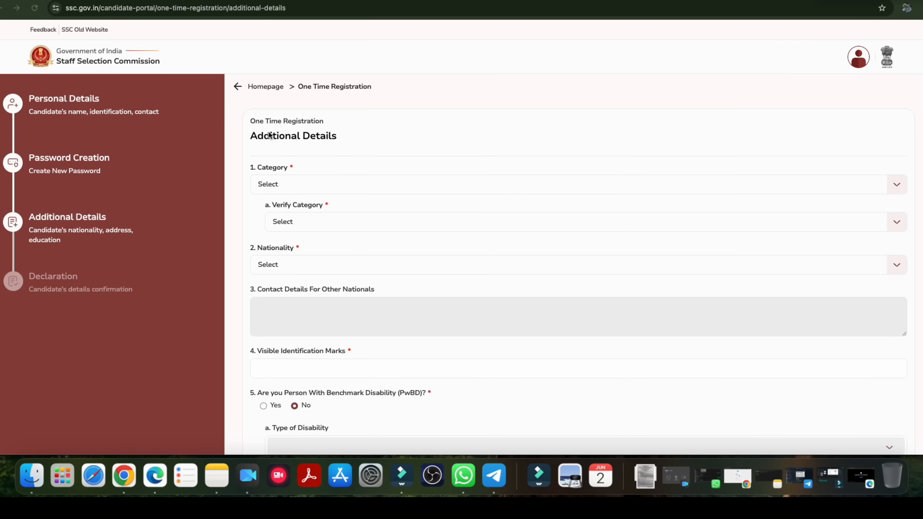
Try several Category options, ending with UR in both Category and Verify Category
scroll(304, 146, down, 1)
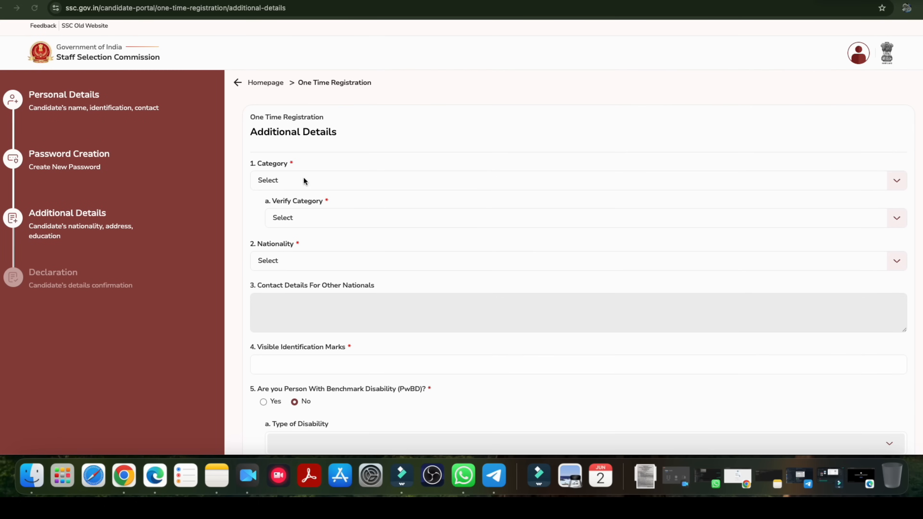
scroll(324, 196, down, 2)
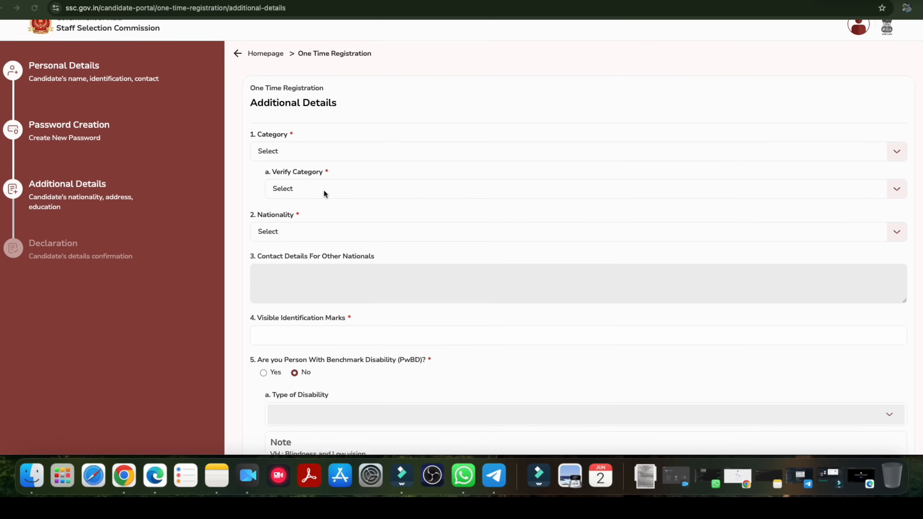
click(290, 150)
click(283, 174)
click(290, 151)
click(280, 191)
click(295, 150)
click(287, 225)
click(304, 153)
click(283, 243)
scroll(316, 217, down, 2)
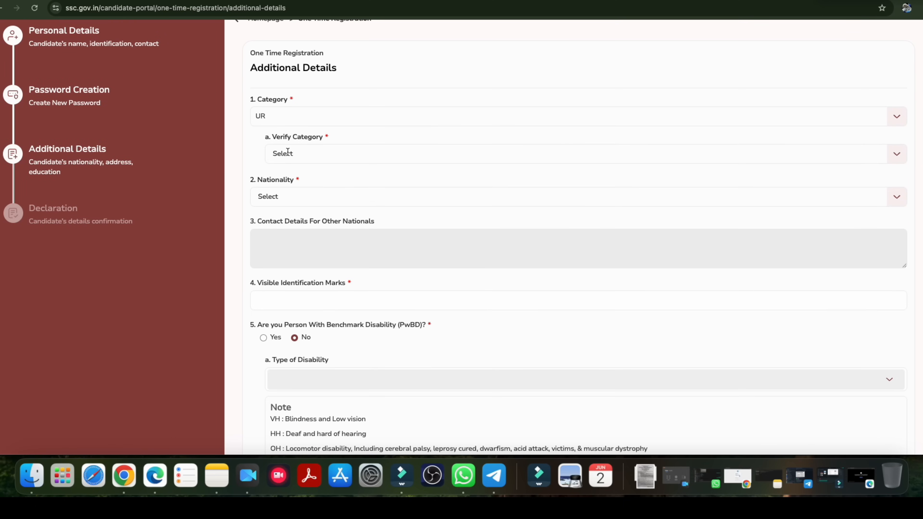
click(299, 157)
click(290, 246)
Settle Category and Verify Category on OBC so the two fields match
click(284, 115)
click(282, 191)
click(280, 155)
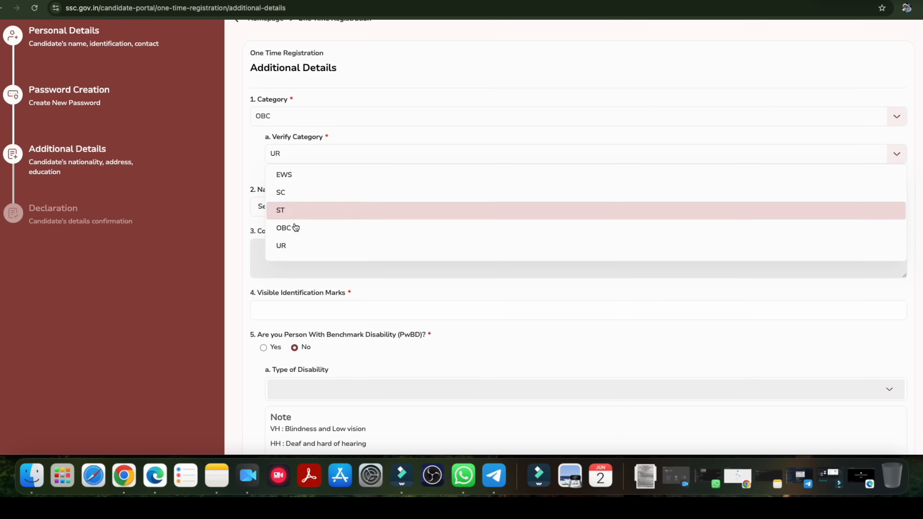
click(292, 227)
click(287, 117)
click(288, 172)
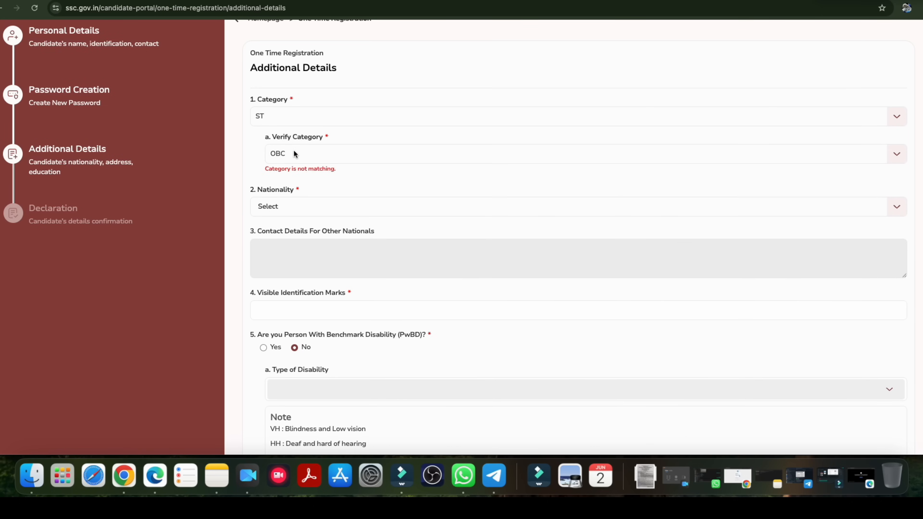
click(295, 150)
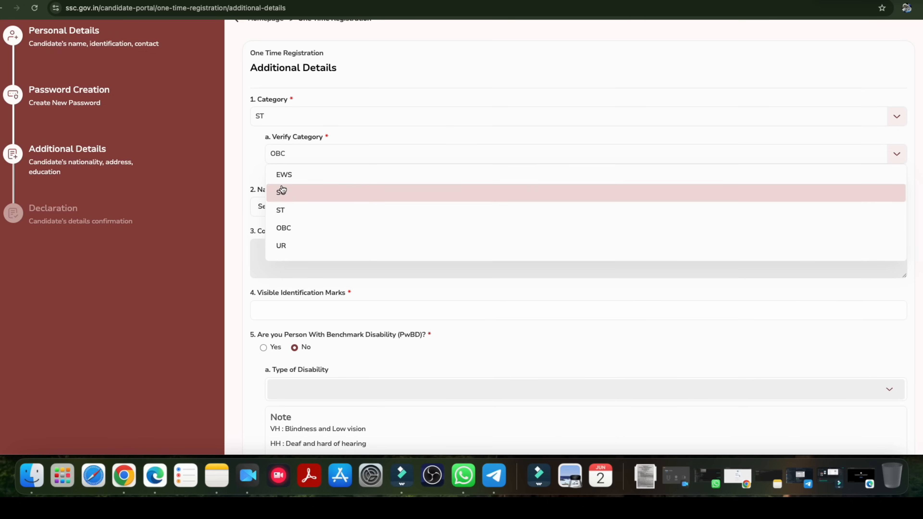
click(285, 209)
click(283, 120)
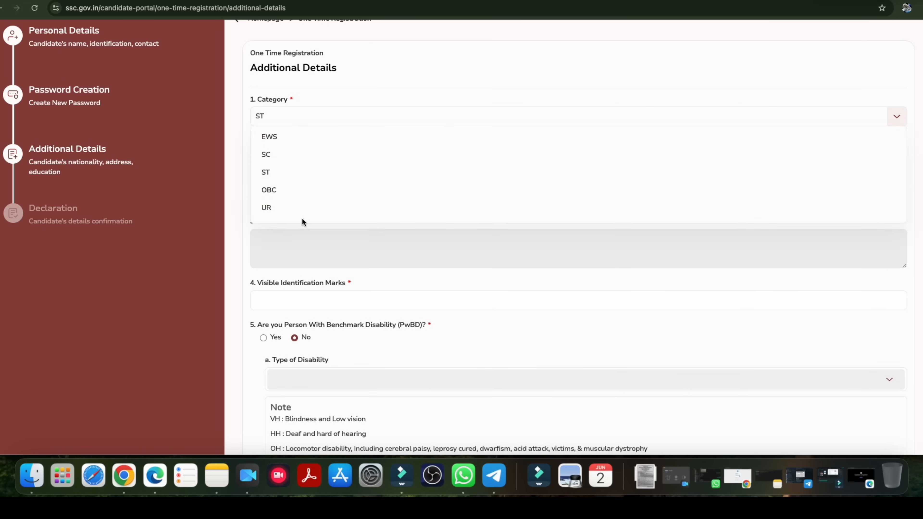
click(280, 188)
click(299, 147)
click(302, 229)
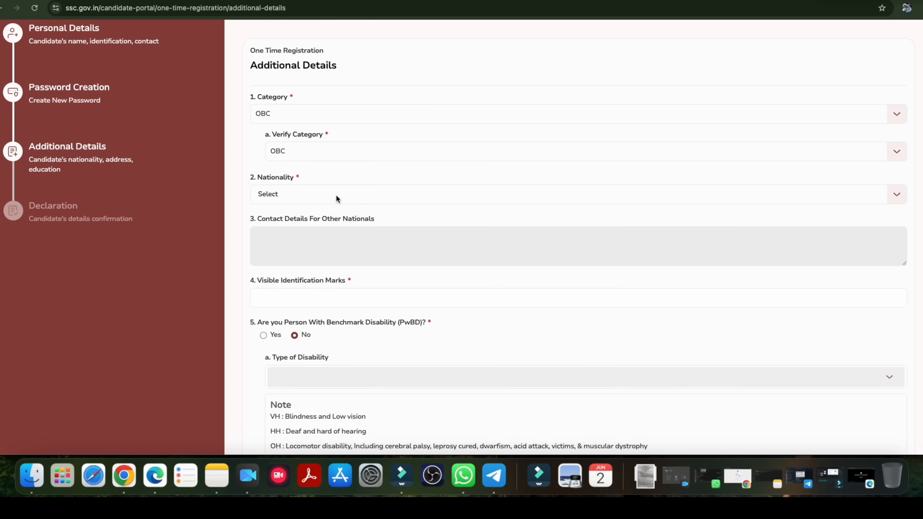
Set Nationality to Citizen of India
scroll(311, 183, down, 1)
click(311, 182)
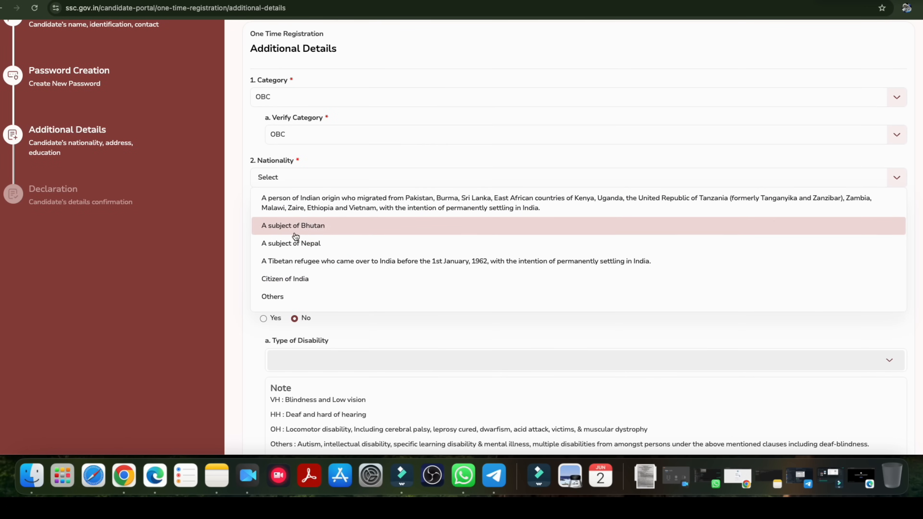
click(294, 280)
Try Yes for benchmark disability, view the disability types, then revert the answer to No
scroll(331, 222, down, 1)
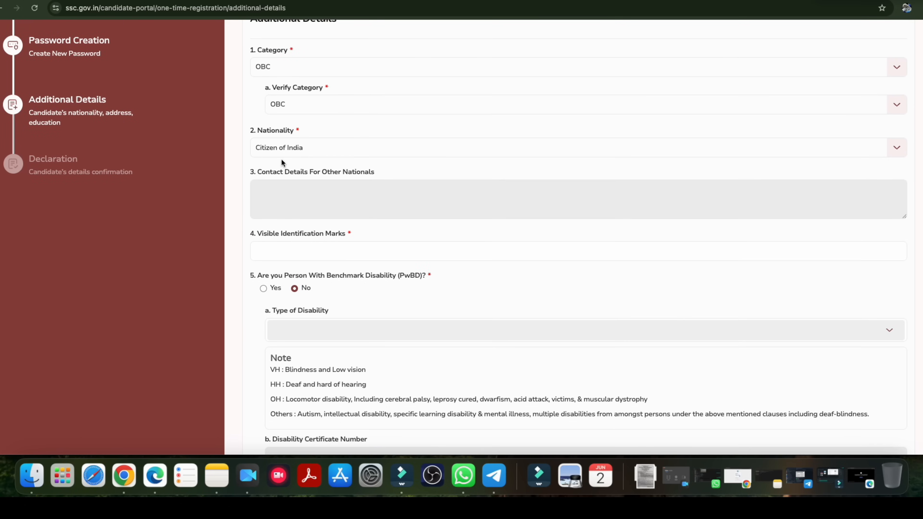
scroll(333, 196, down, 3)
click(289, 202)
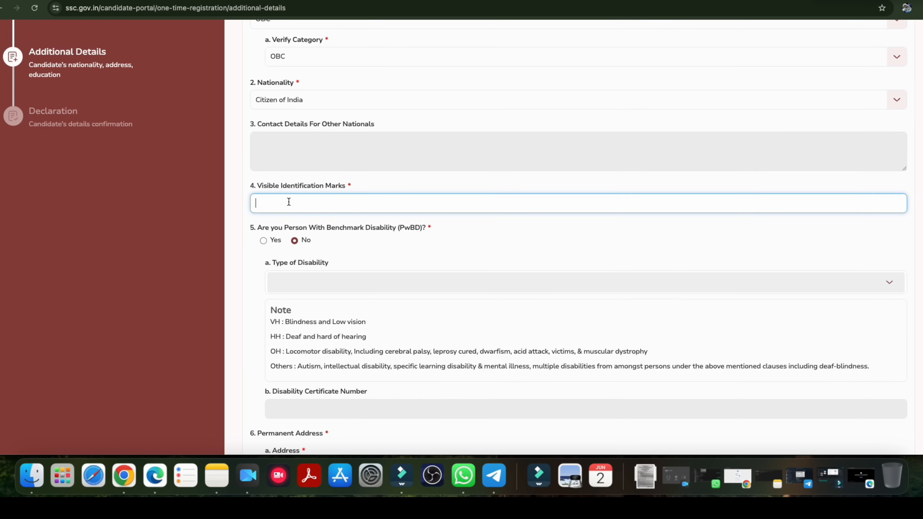
scroll(360, 207, down, 1)
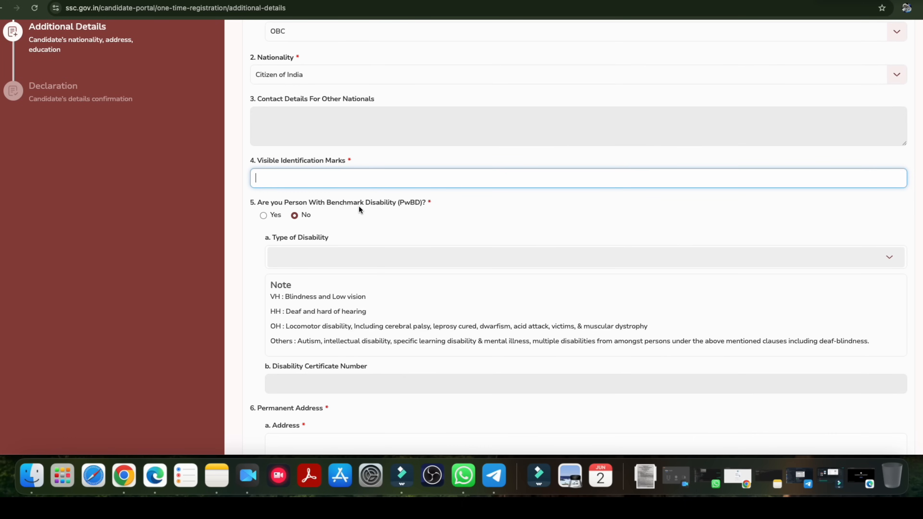
scroll(359, 205, down, 3)
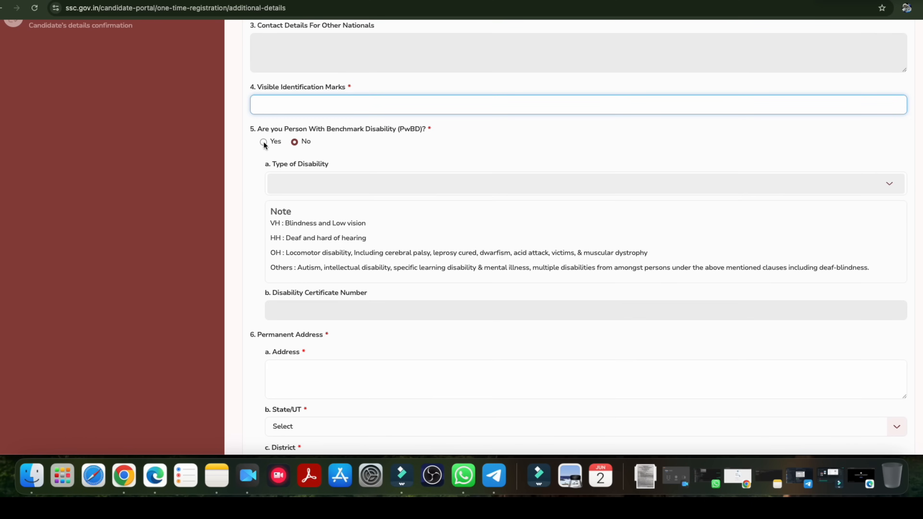
click(263, 142)
scroll(337, 198, down, 1)
click(328, 160)
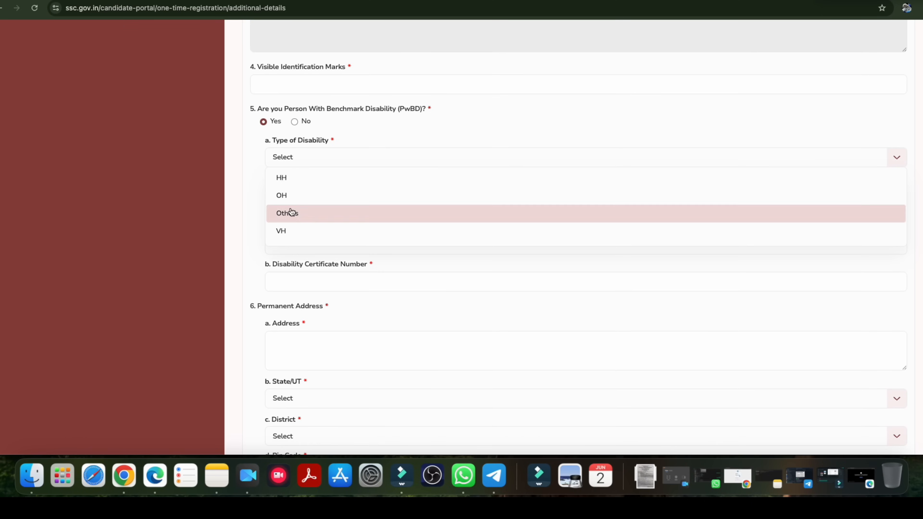
click(254, 205)
scroll(291, 233, down, 2)
drag(290, 232, 341, 234)
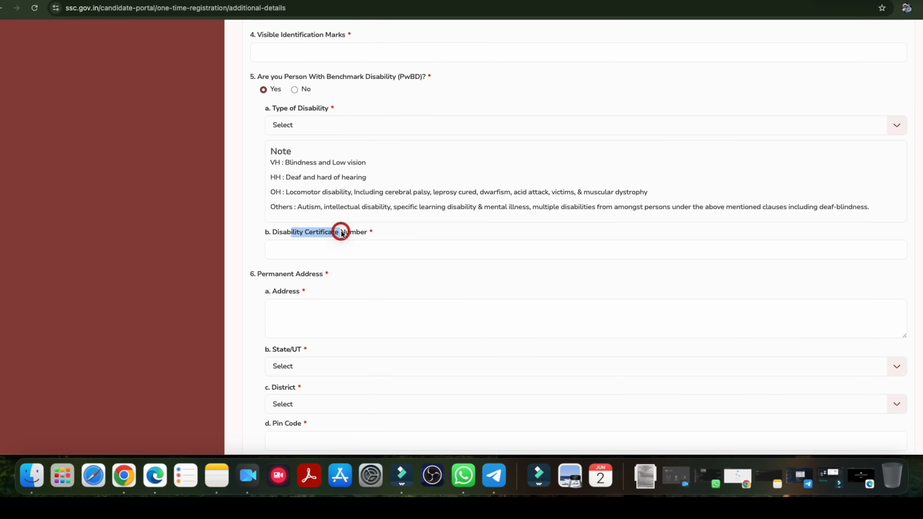
click(295, 90)
Focus the Permanent Address box and save the additional details to reach the Declaration page
scroll(333, 167, down, 5)
drag(266, 177, 312, 178)
click(319, 222)
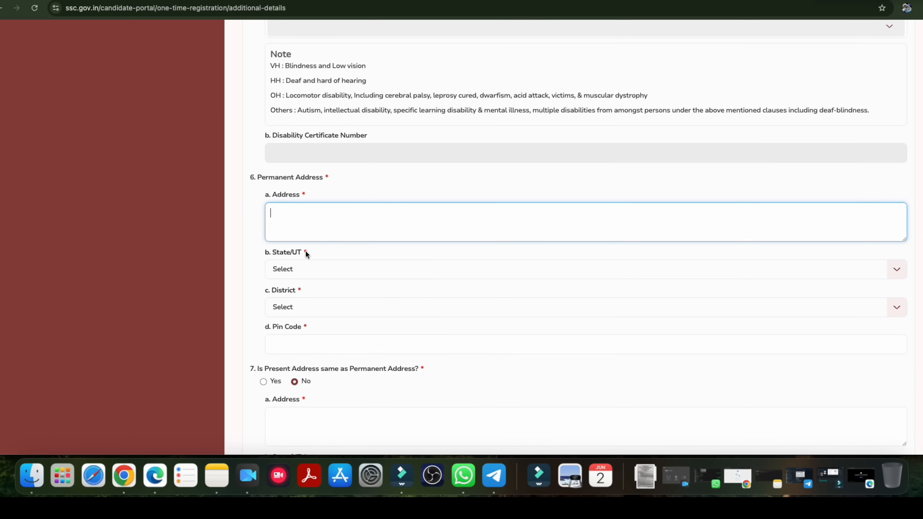
scroll(305, 251, down, 3)
scroll(307, 269, down, 4)
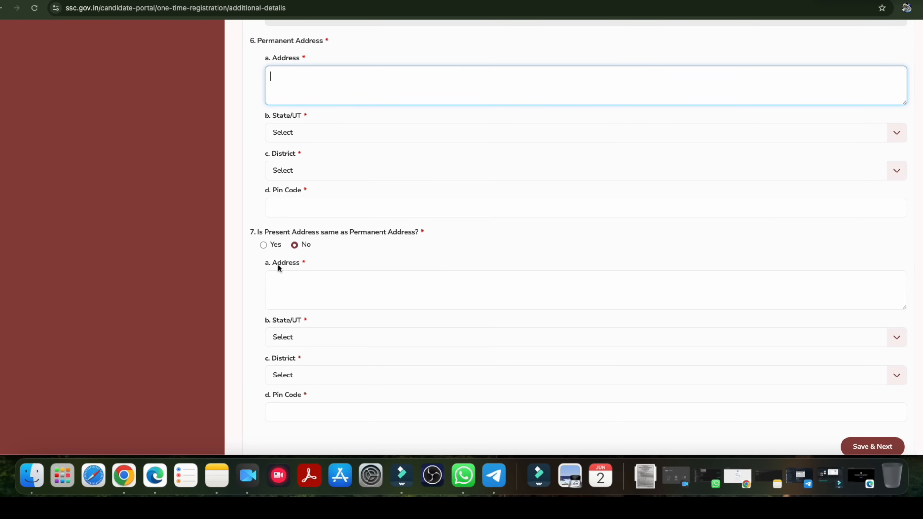
scroll(326, 314, down, 4)
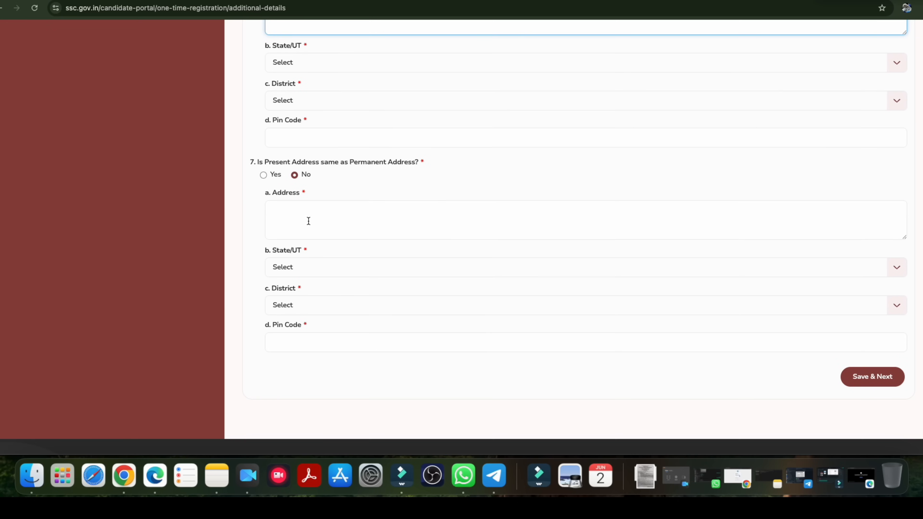
click(861, 379)
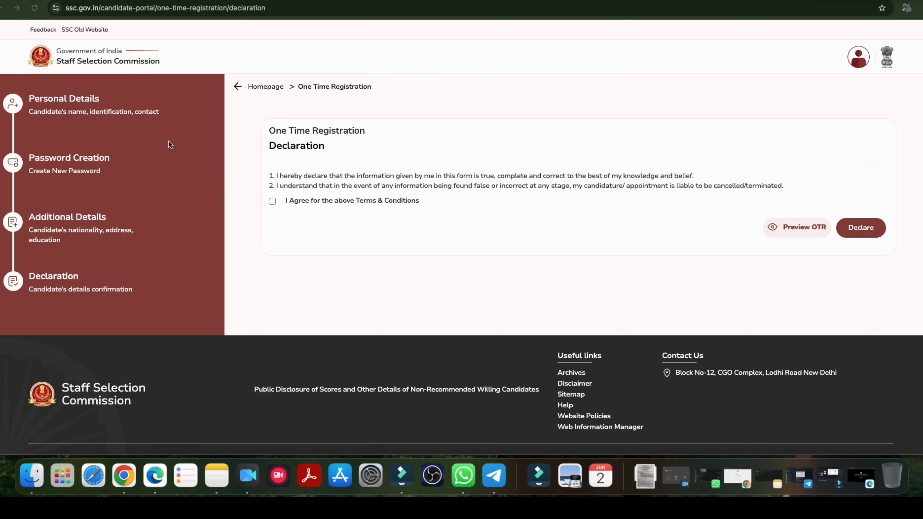
Agree to the Terms & Conditions, declare, and dismiss the Success popup
click(273, 201)
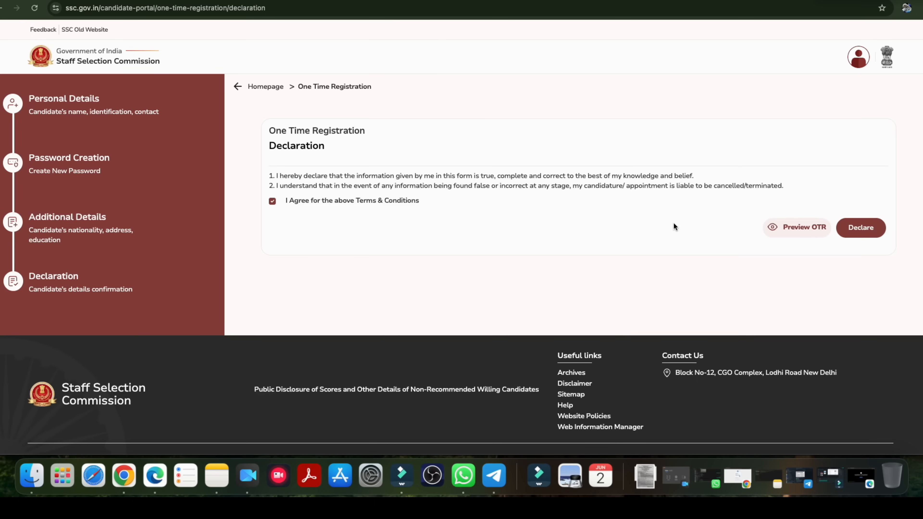
click(859, 230)
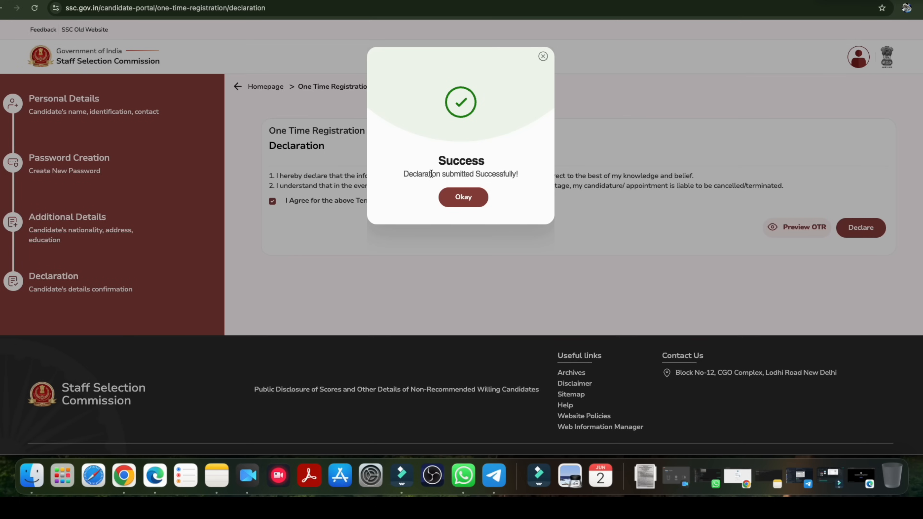
drag(431, 174, 455, 184)
click(464, 199)
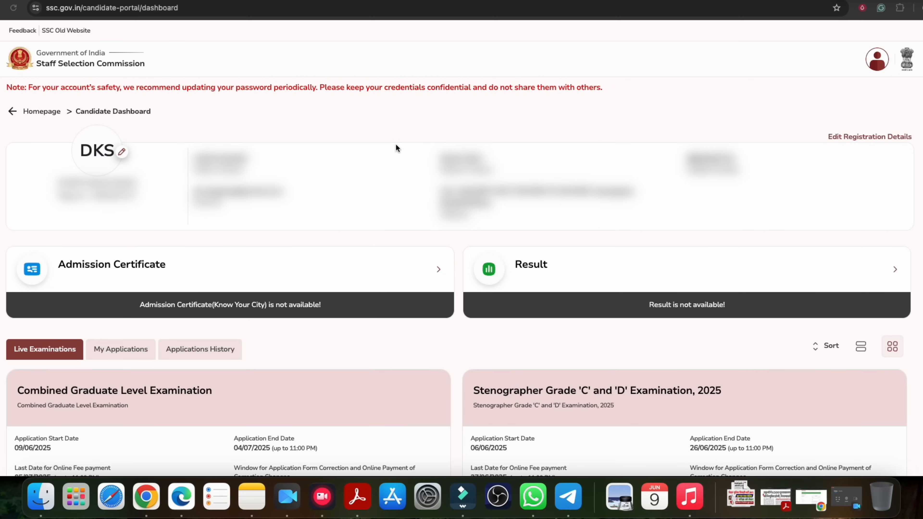
View Edit Registration Details, tick the Aadhaar authentication consent, then return to the Dashboard
click(863, 140)
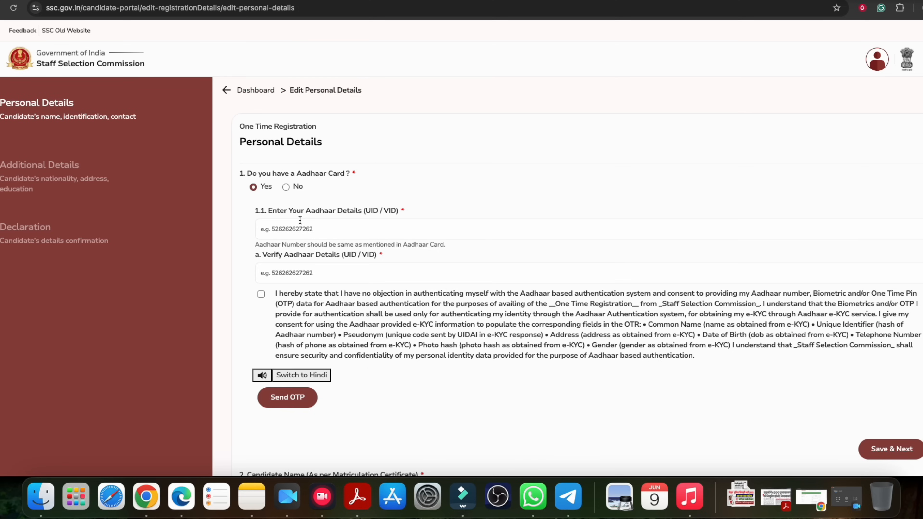
click(284, 271)
click(261, 295)
click(255, 92)
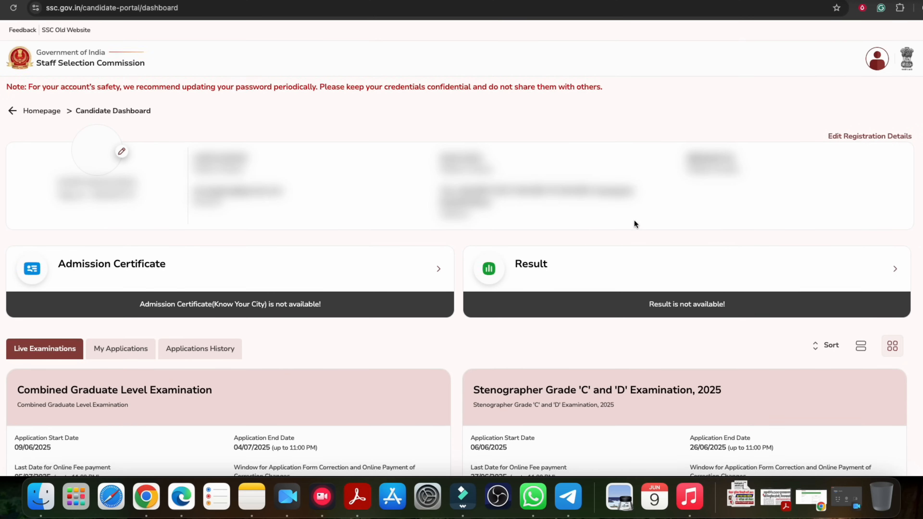
scroll(634, 220, down, 3)
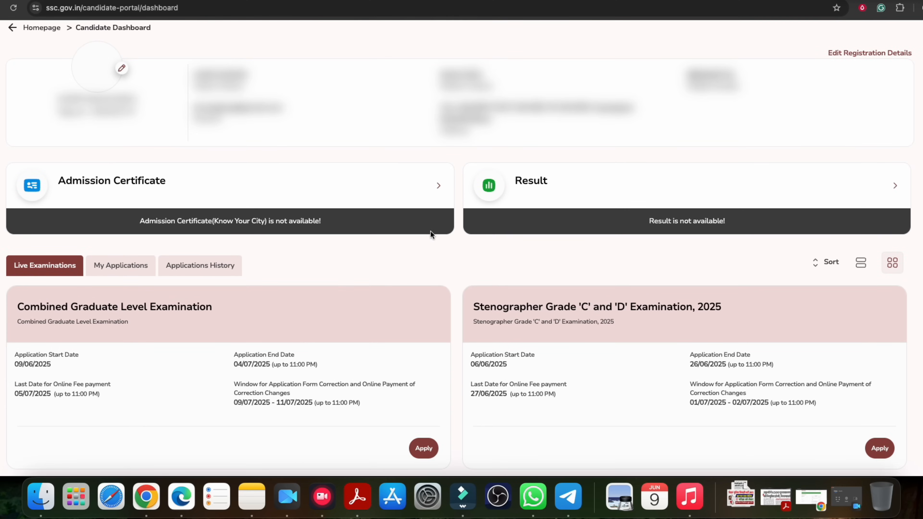
Browse the Live Examinations cards and apply for the Combined Graduate Level Examination
scroll(431, 234, down, 5)
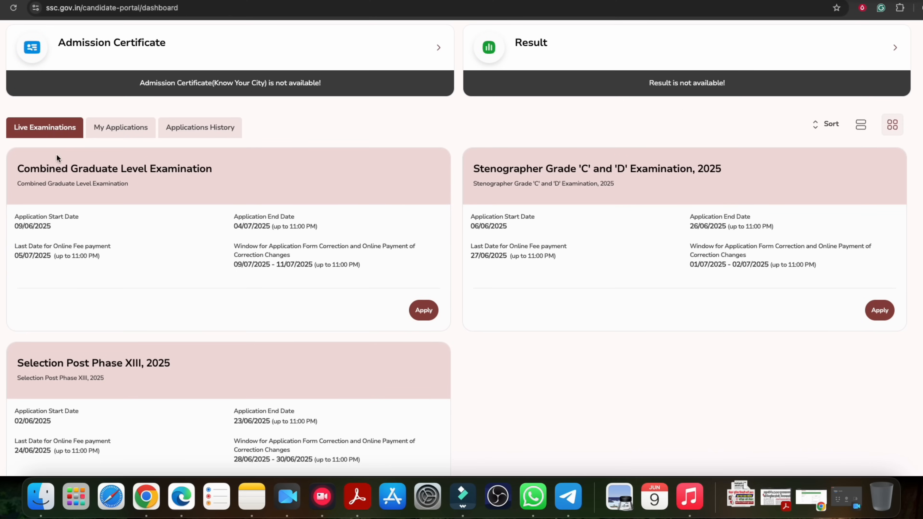
drag(56, 169, 145, 169)
click(272, 205)
drag(532, 169, 617, 169)
scroll(495, 251, down, 2)
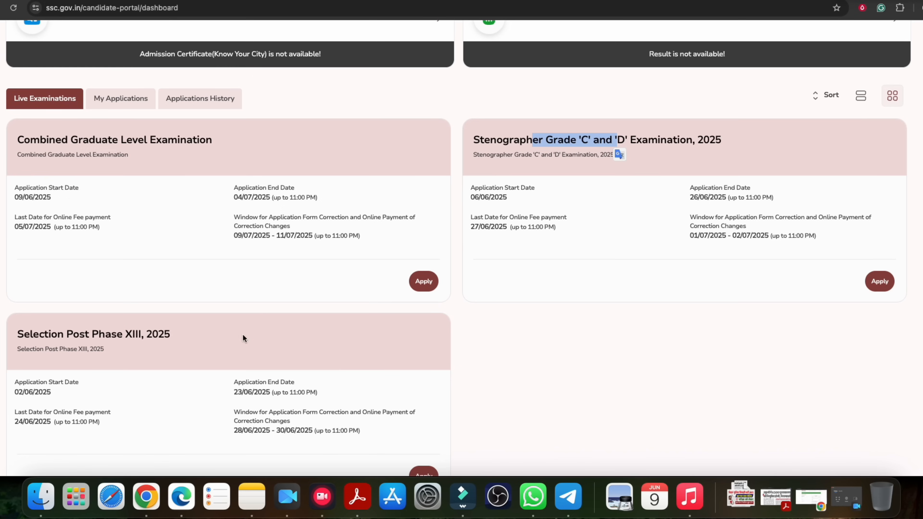
drag(57, 334, 137, 335)
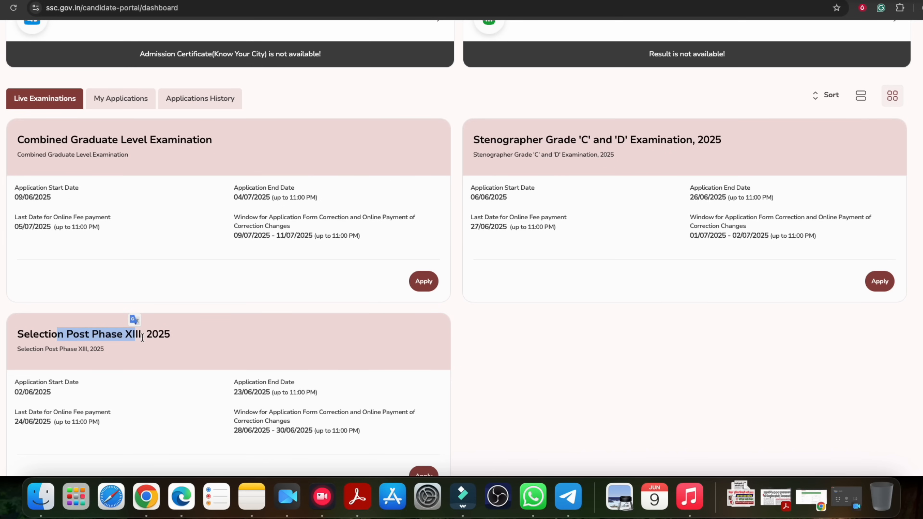
scroll(477, 351, down, 5)
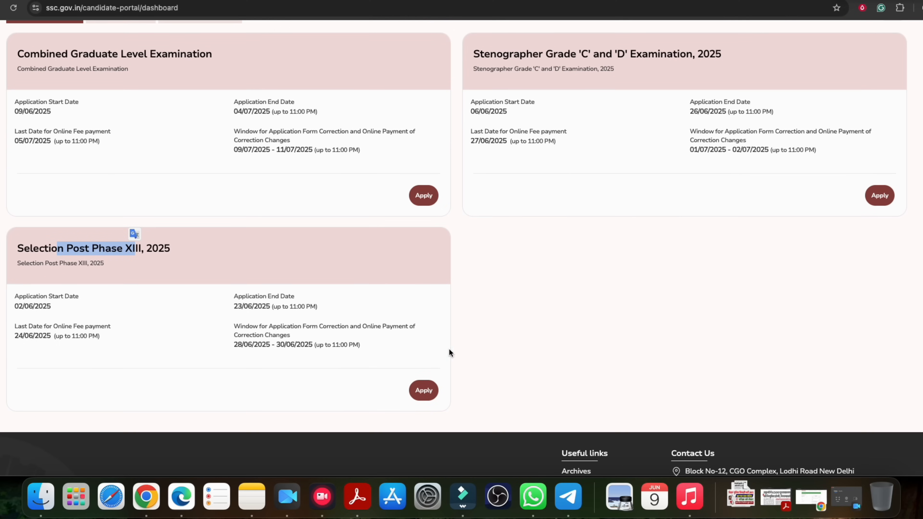
click(503, 307)
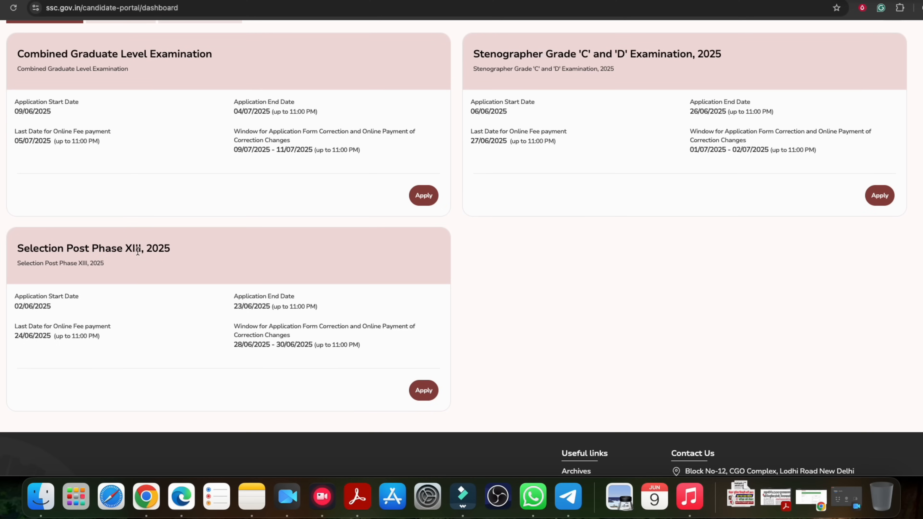
scroll(182, 267, up, 3)
drag(77, 126, 139, 125)
click(139, 125)
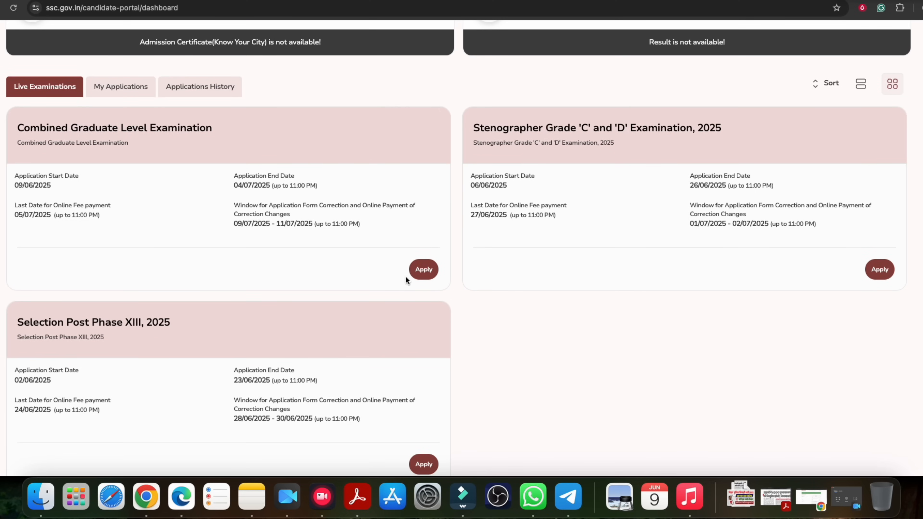
click(423, 272)
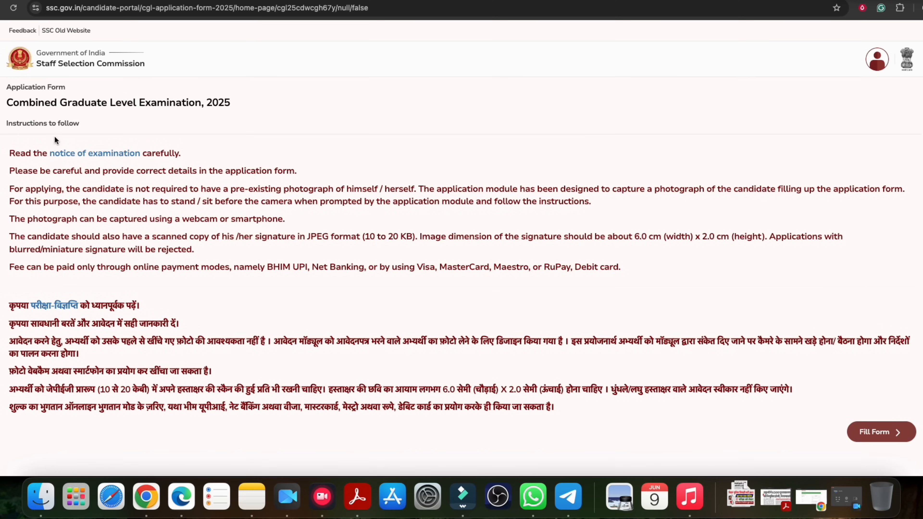
Start the CGL 2025 form via Fill Form and save the prefilled Personal Details with Next
scroll(251, 218, down, 2)
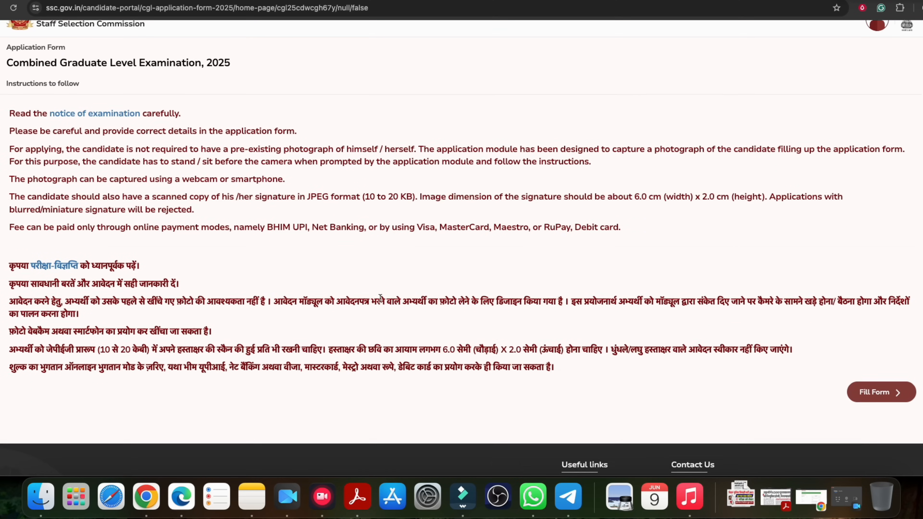
click(877, 394)
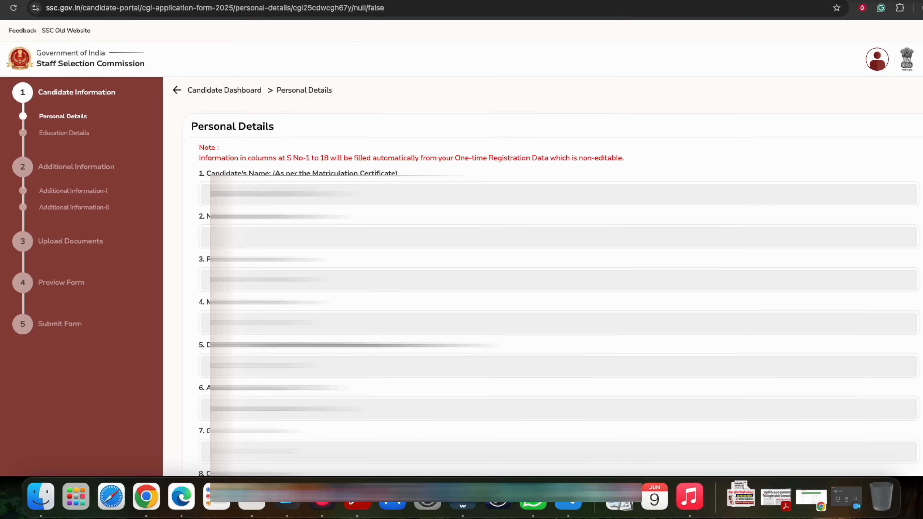
drag(294, 160, 526, 159)
click(492, 162)
scroll(498, 165, down, 20)
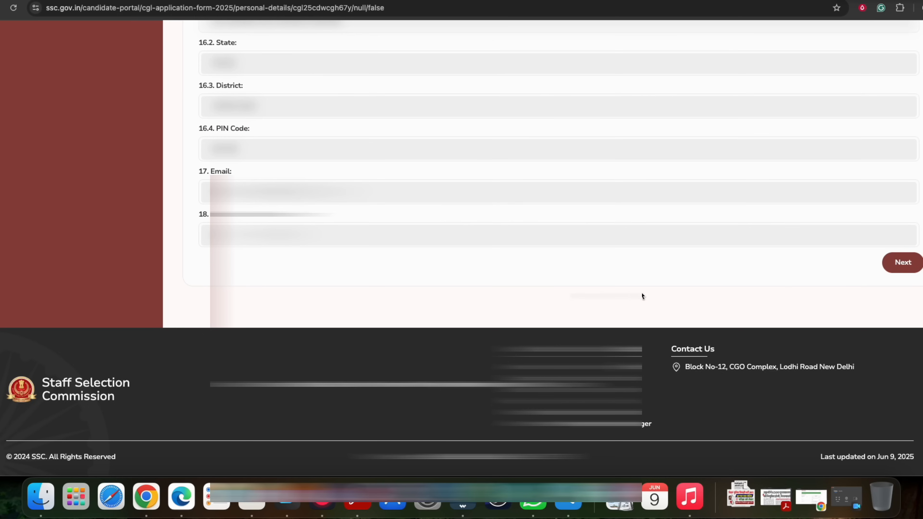
click(900, 270)
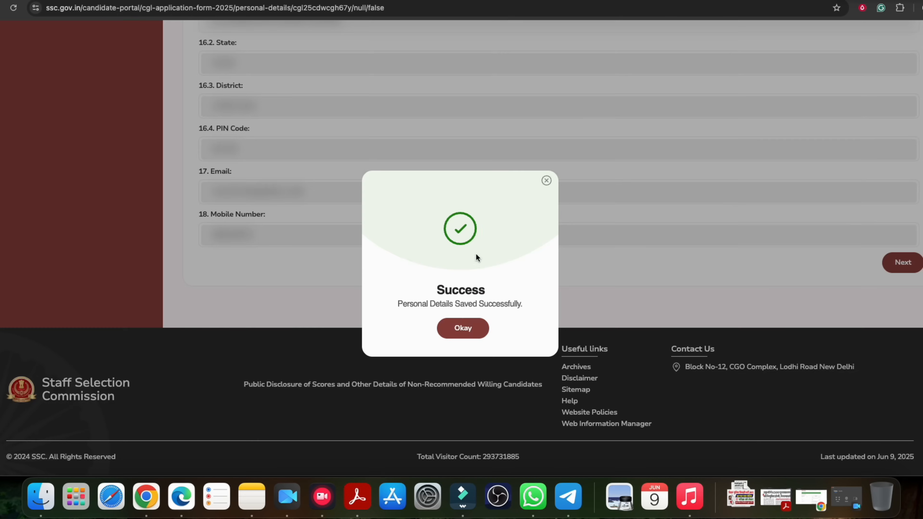
Set both highest and qualifying educational qualification to Graduation
click(464, 328)
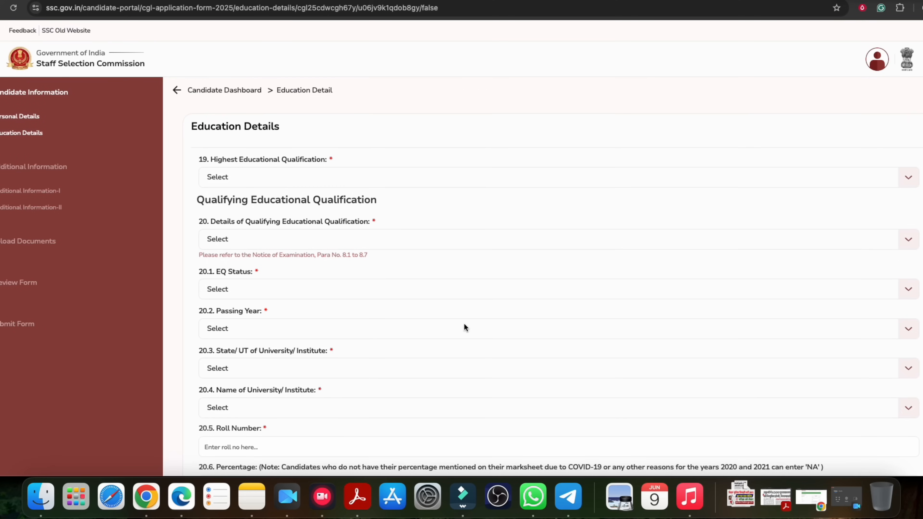
drag(204, 127, 271, 130)
click(251, 124)
drag(216, 159, 280, 162)
click(268, 177)
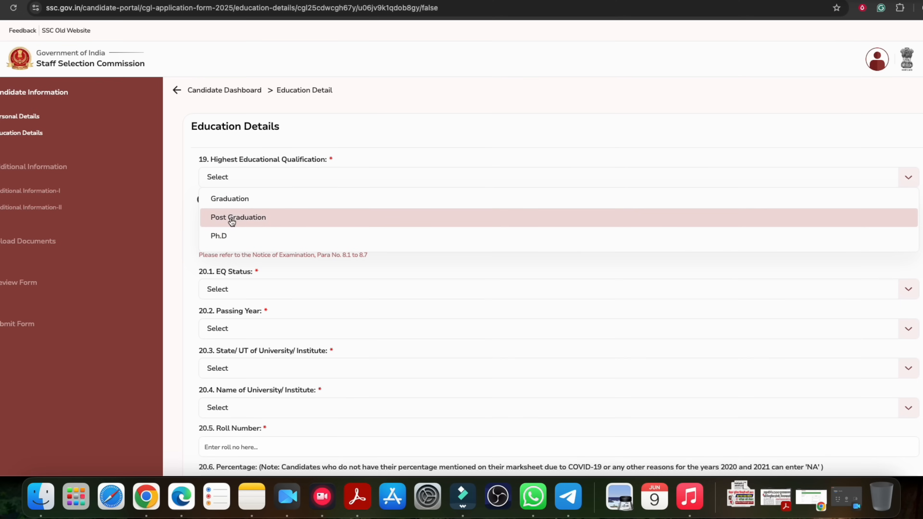
click(231, 204)
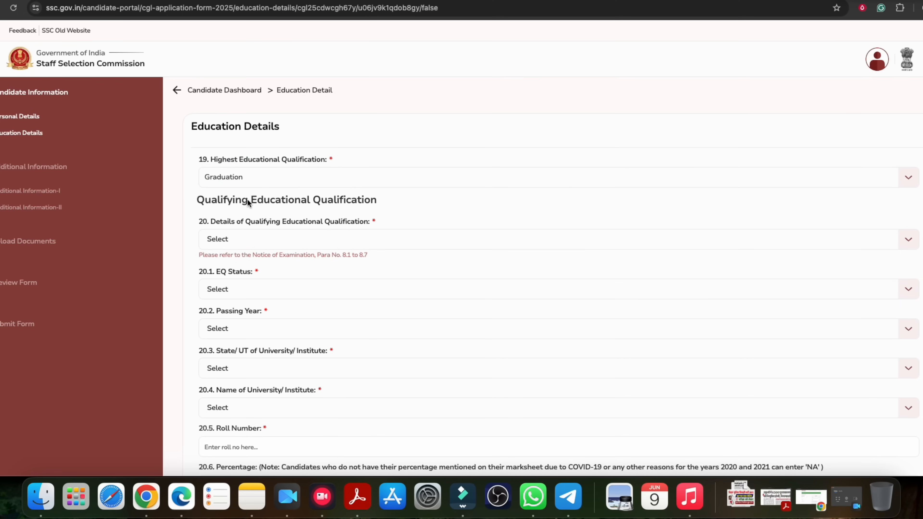
drag(255, 200, 370, 202)
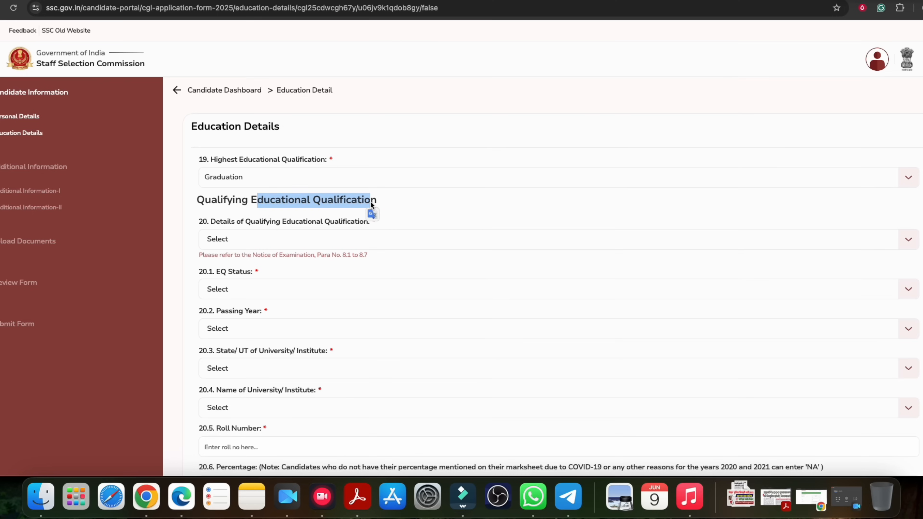
click(294, 246)
click(231, 265)
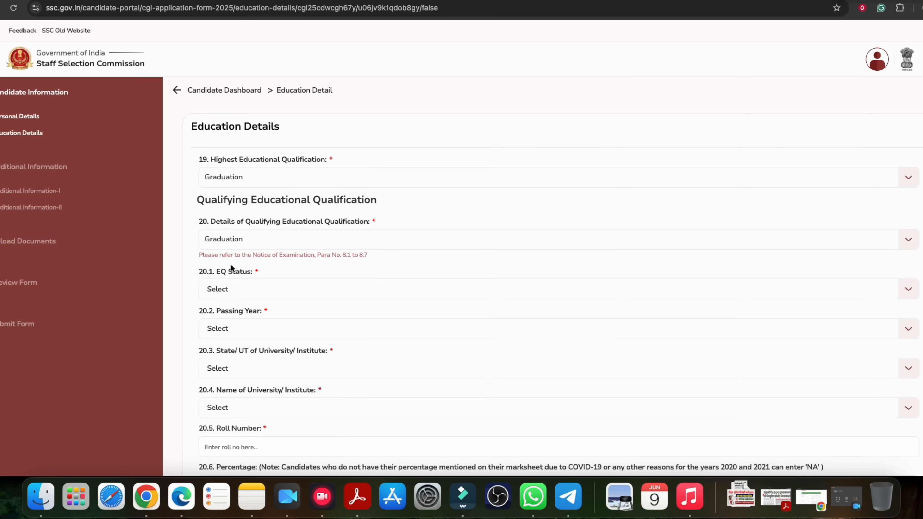
click(240, 240)
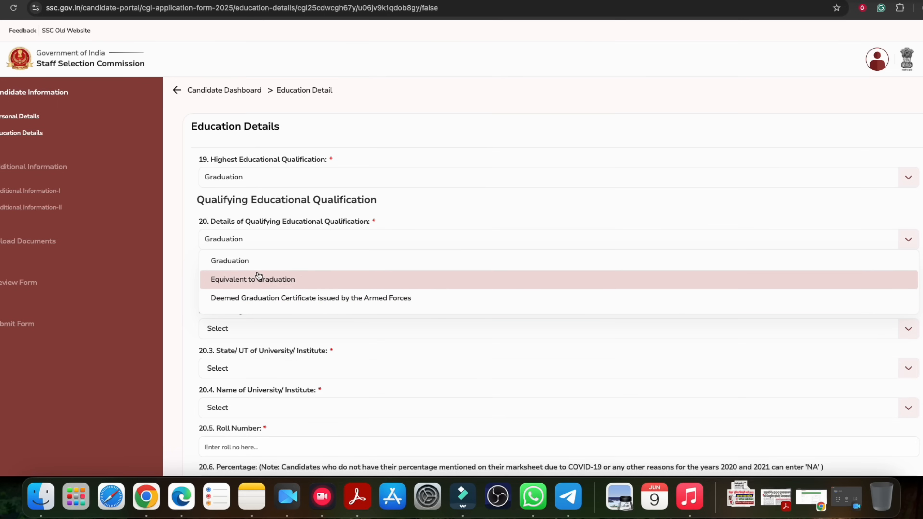
click(253, 265)
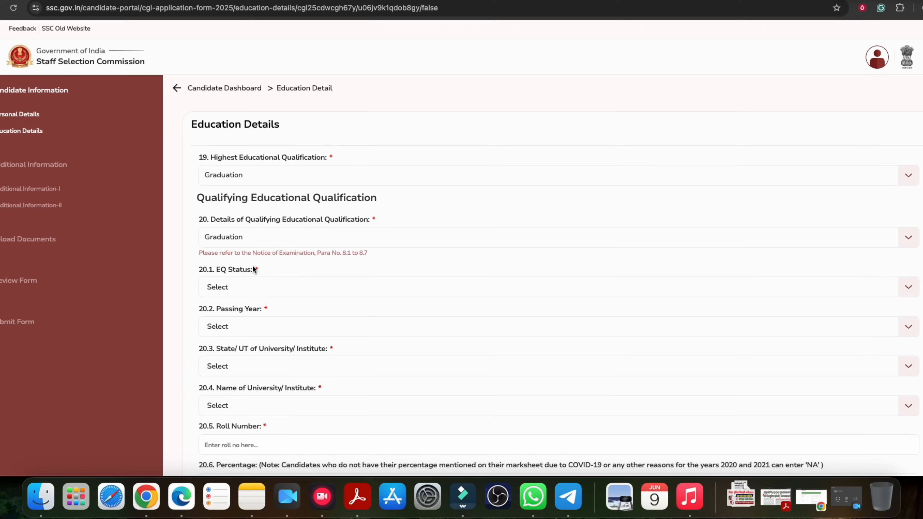
Set EQ Status to Passed and the passing year to 2024
scroll(251, 266, down, 1)
scroll(243, 251, down, 2)
click(240, 241)
click(234, 262)
click(236, 243)
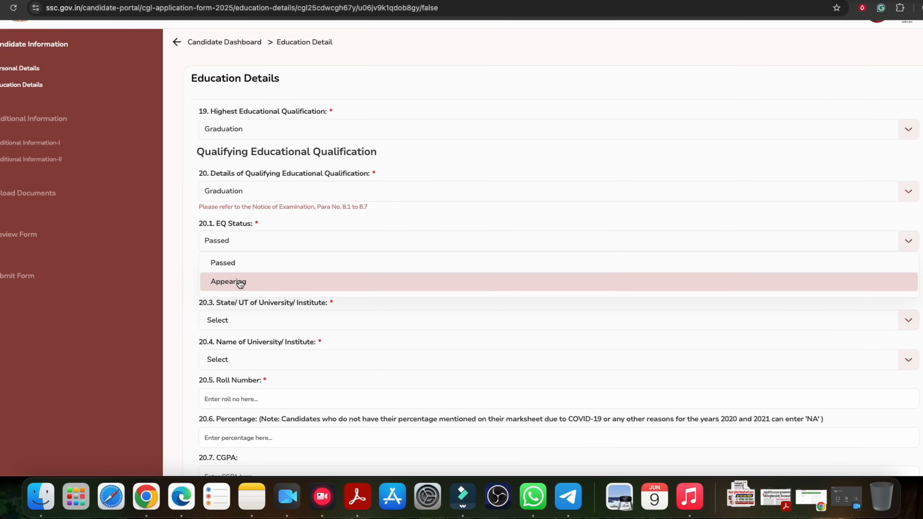
click(240, 279)
scroll(273, 273, down, 5)
click(237, 202)
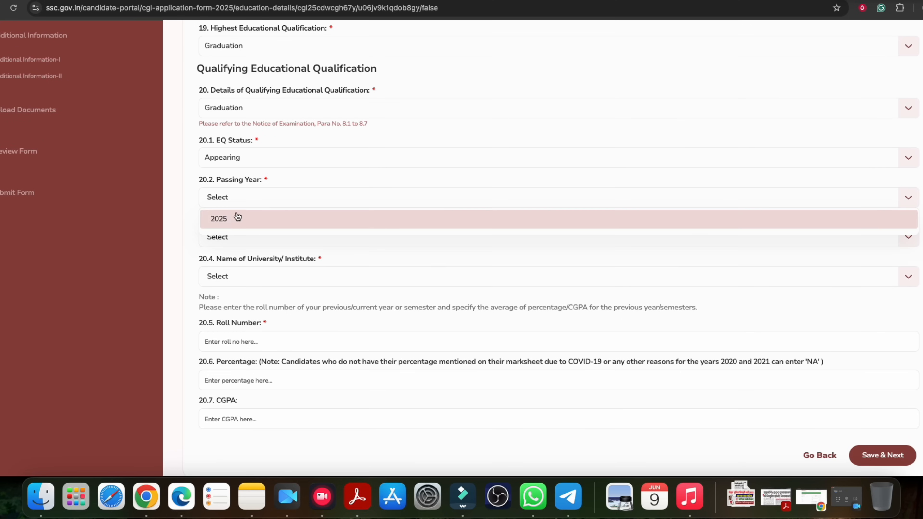
click(232, 216)
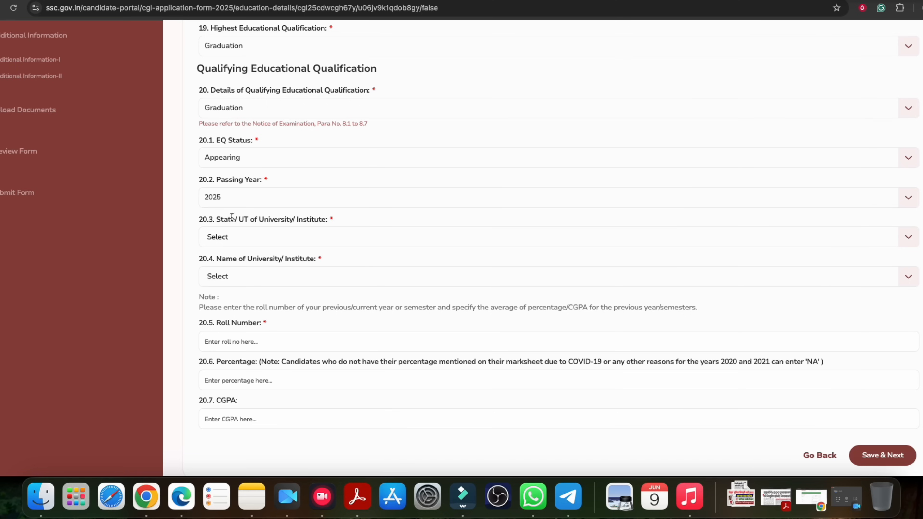
click(219, 164)
click(220, 177)
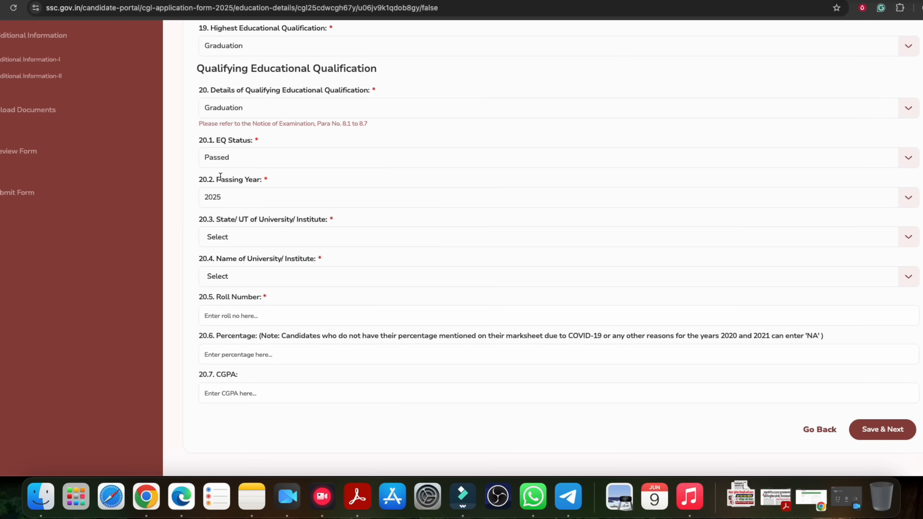
scroll(228, 198, down, 1)
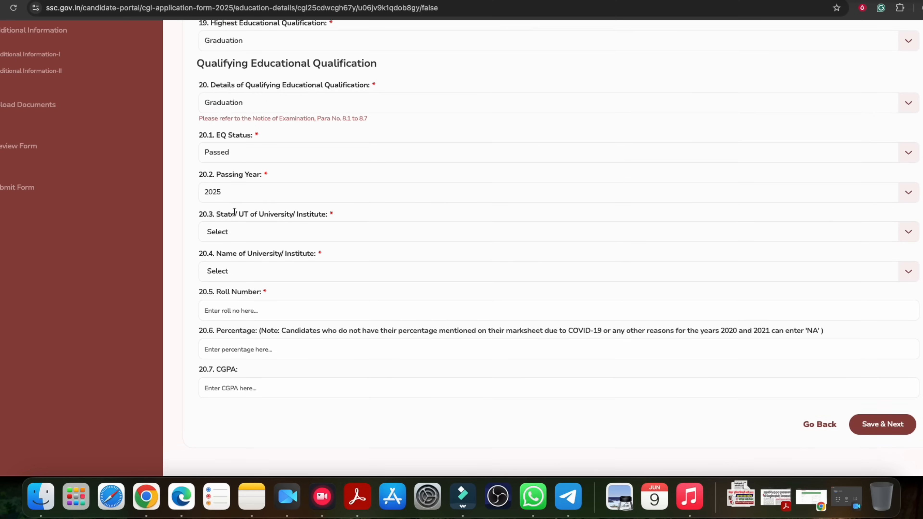
click(231, 188)
click(234, 230)
Choose Bihar as the State/UT and browse the University/Institute list
click(235, 226)
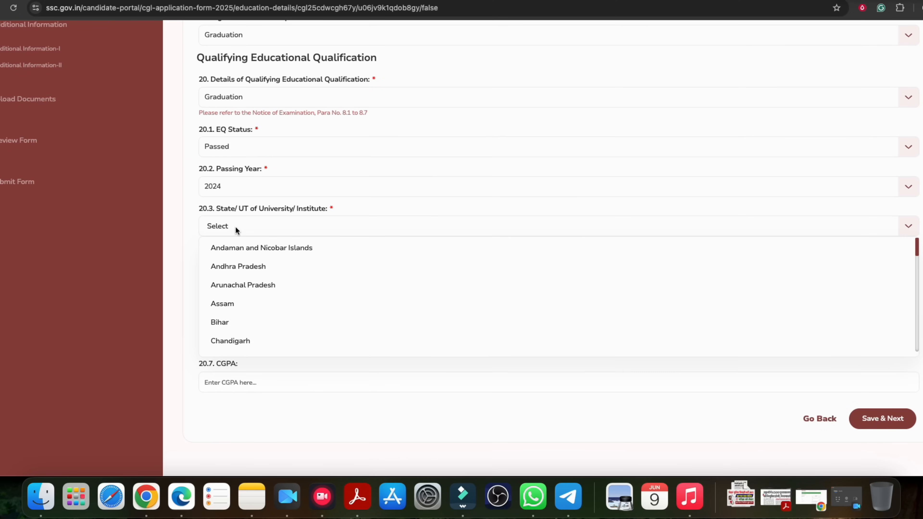
drag(227, 213, 249, 301)
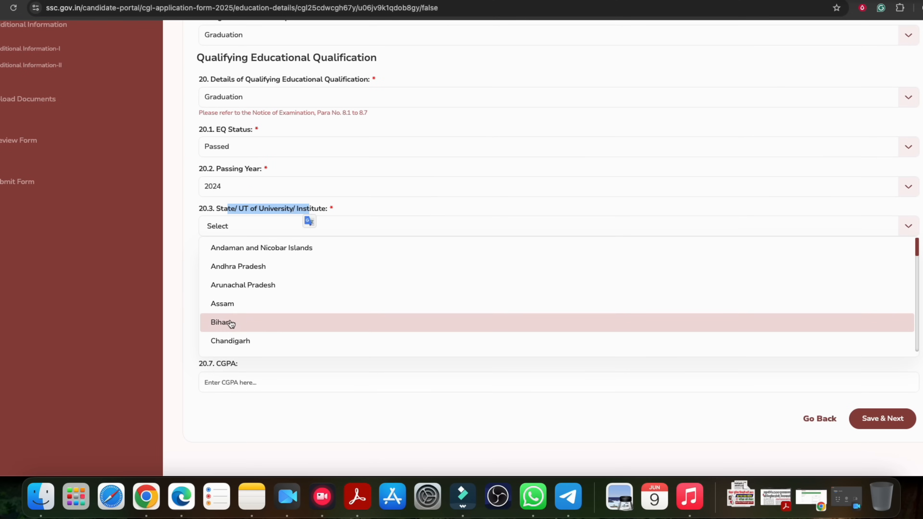
click(229, 323)
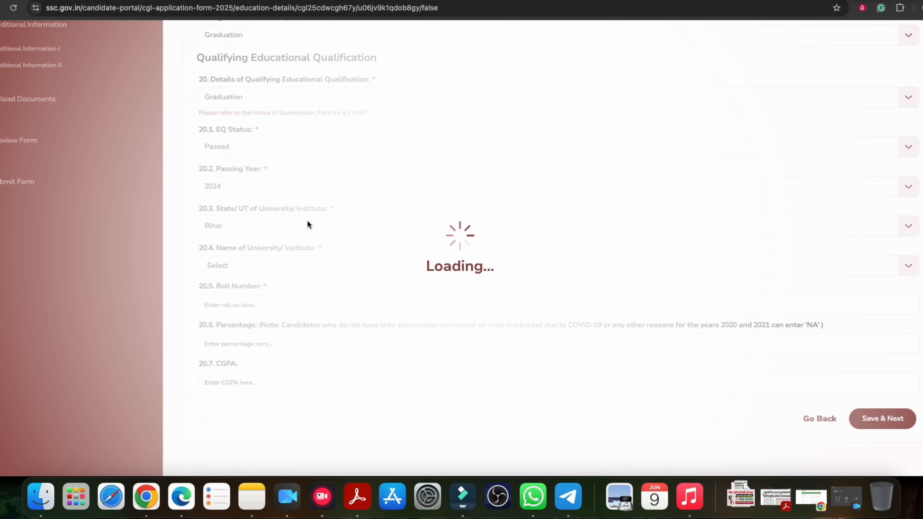
drag(232, 251, 299, 247)
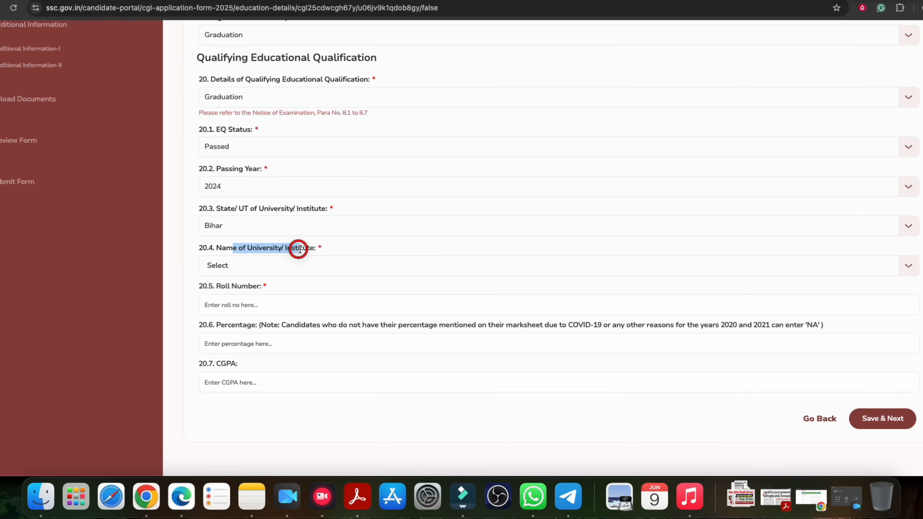
click(277, 271)
scroll(320, 349, down, 15)
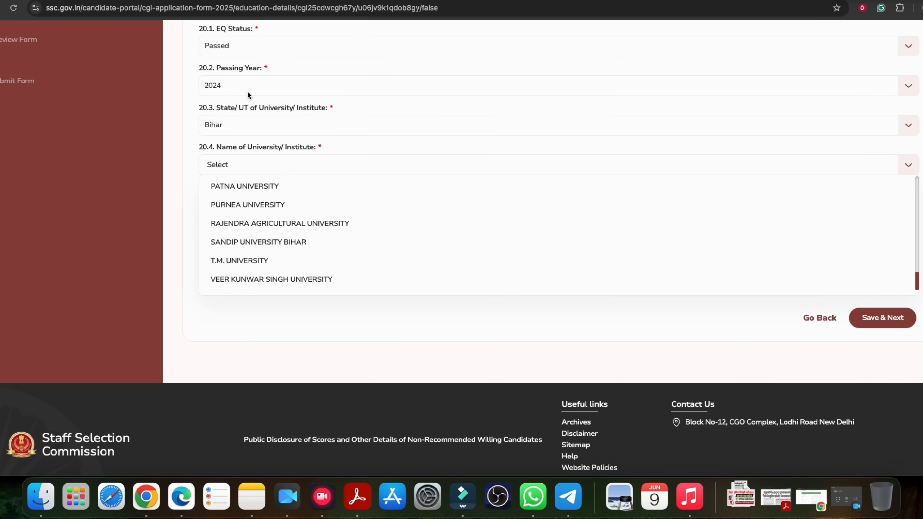
scroll(296, 241, up, 1)
scroll(297, 241, up, 15)
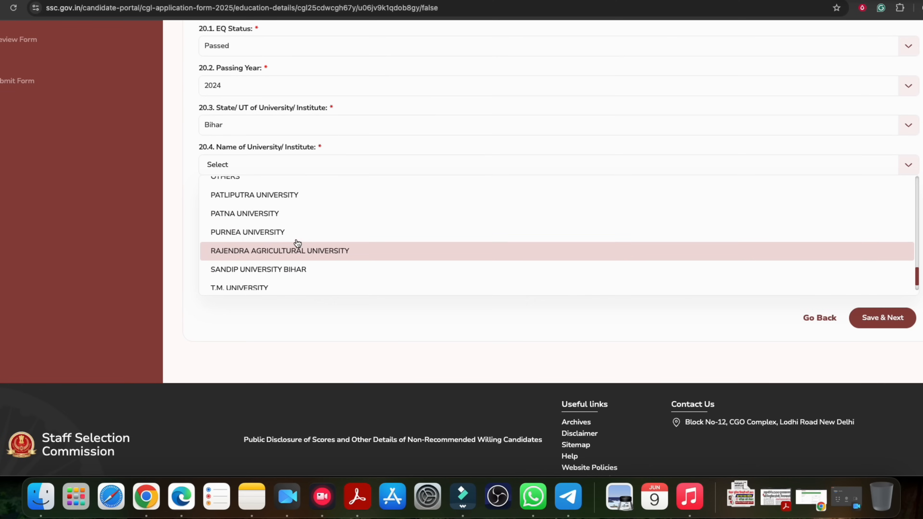
scroll(298, 242, down, 15)
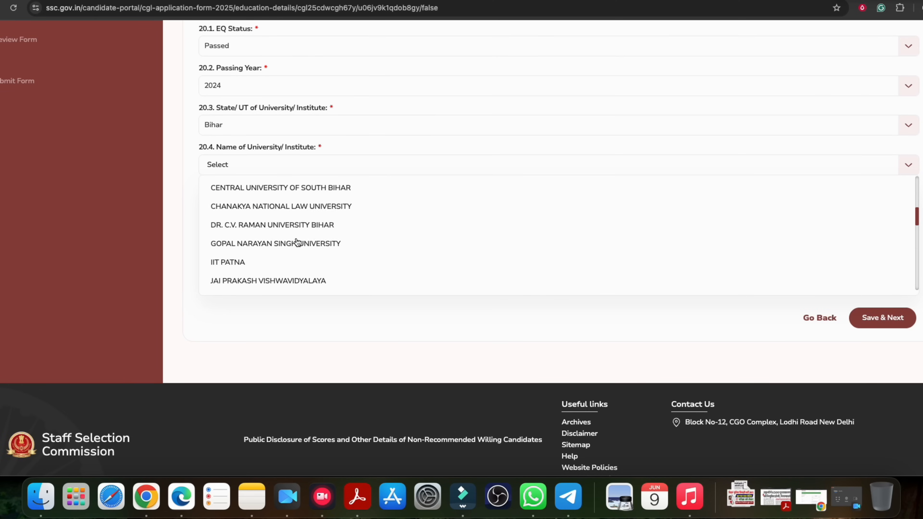
scroll(298, 242, up, 4)
scroll(279, 250, down, 1)
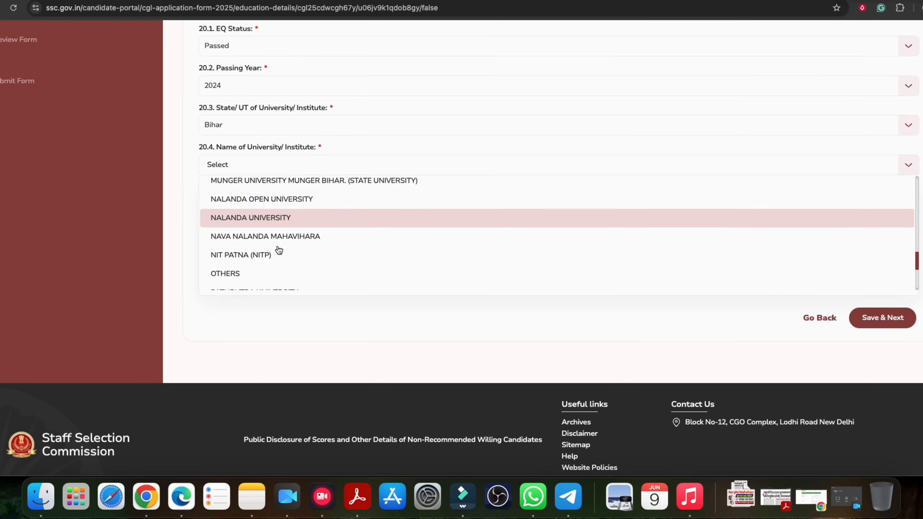
Select OTHERS as the university, then visit the university name and roll number fields
click(236, 274)
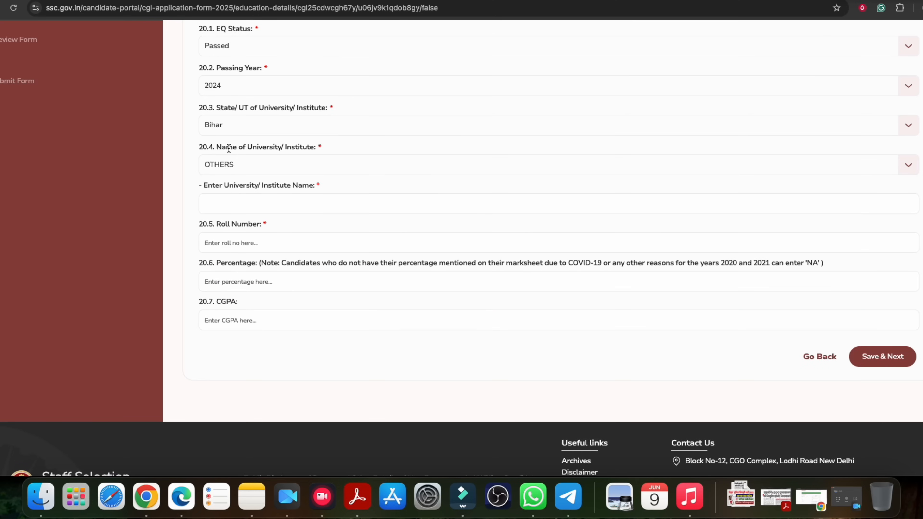
drag(226, 147, 315, 147)
click(246, 204)
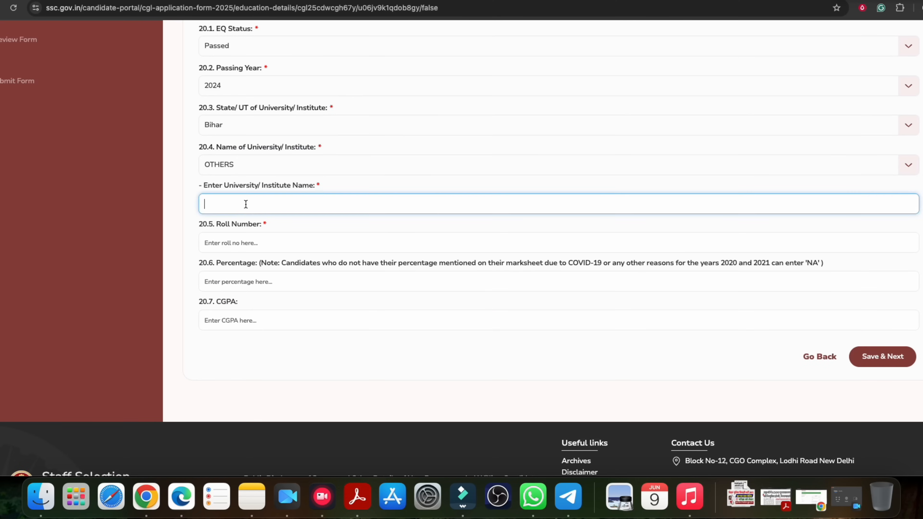
drag(246, 185, 308, 185)
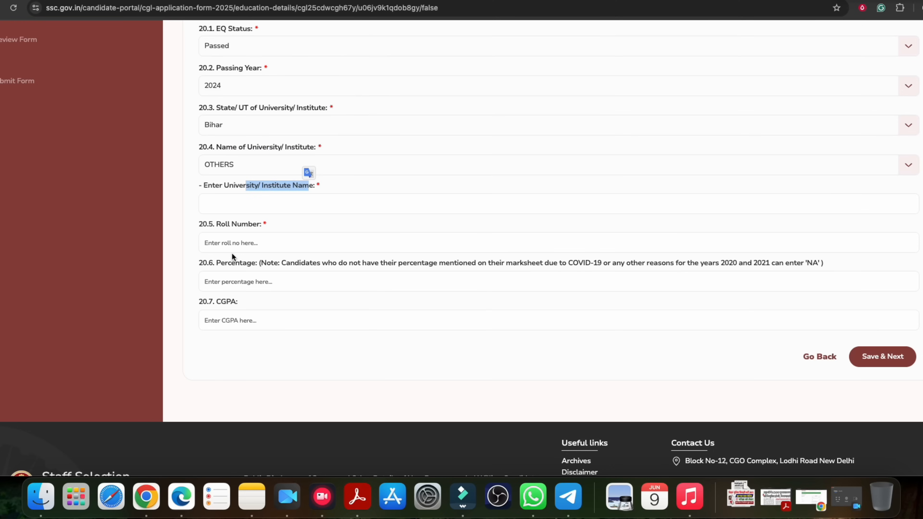
click(221, 243)
drag(215, 224, 254, 225)
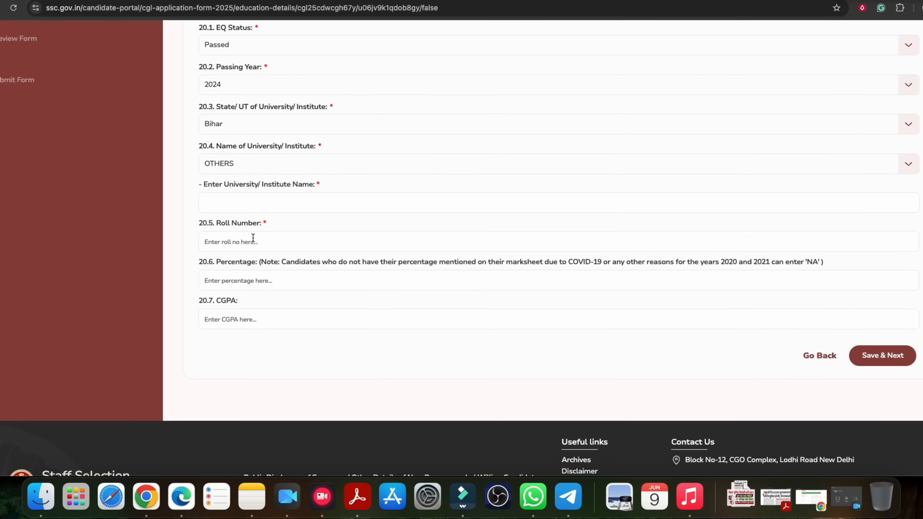
scroll(227, 254, down, 1)
drag(225, 254, 250, 254)
Settle on the percentage entry and save the education details
click(243, 276)
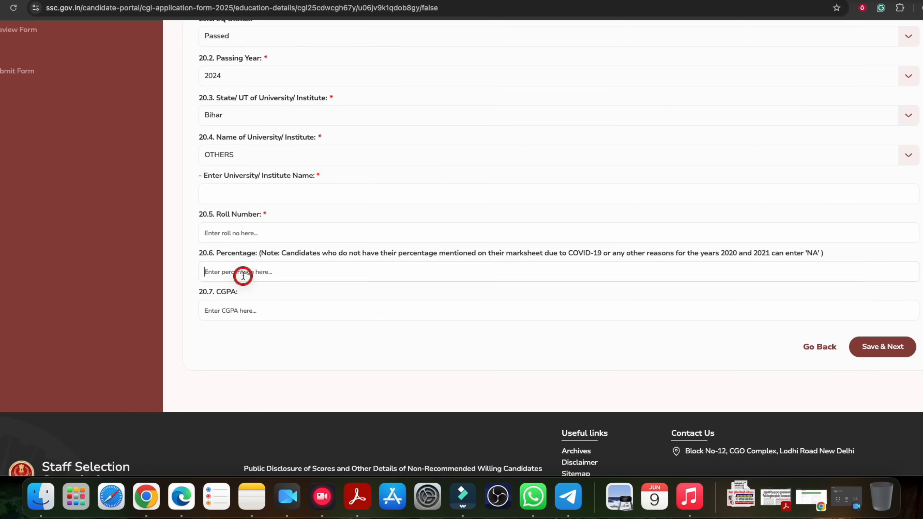
double_click(222, 292)
click(239, 316)
click(225, 276)
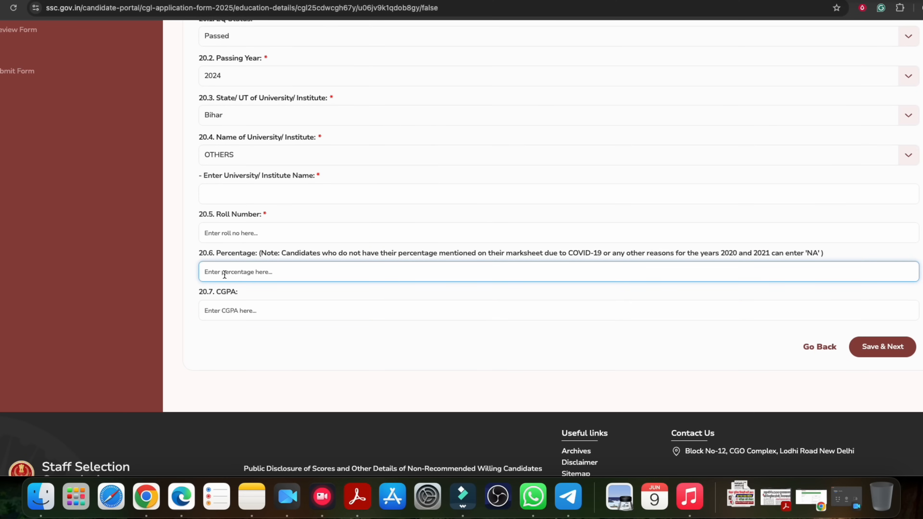
drag(339, 254, 612, 255)
click(612, 255)
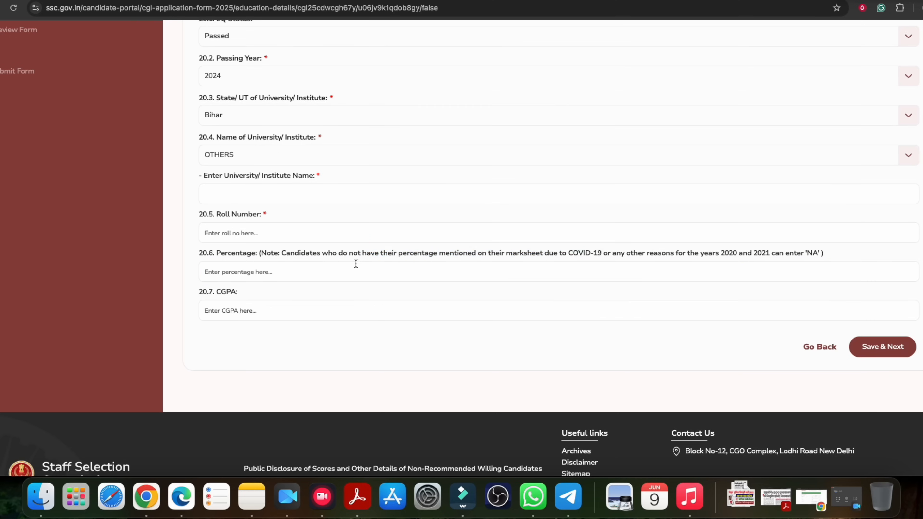
click(228, 279)
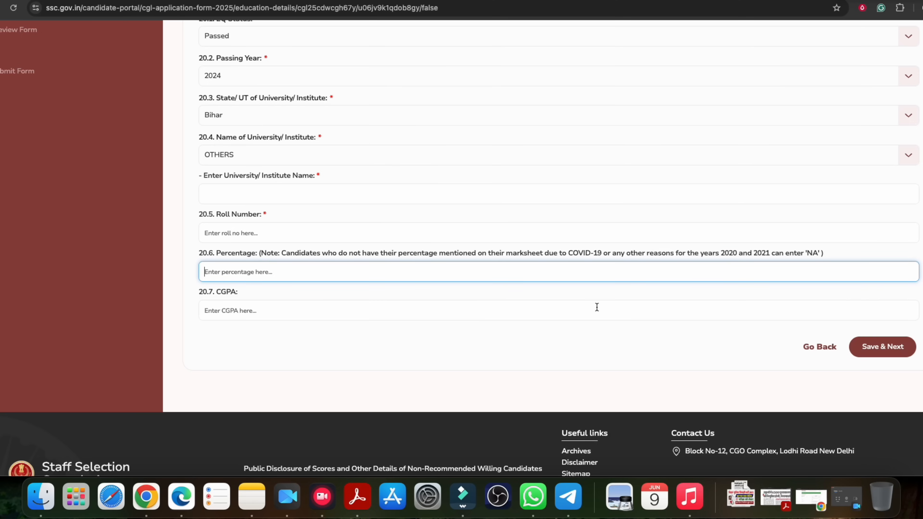
click(884, 348)
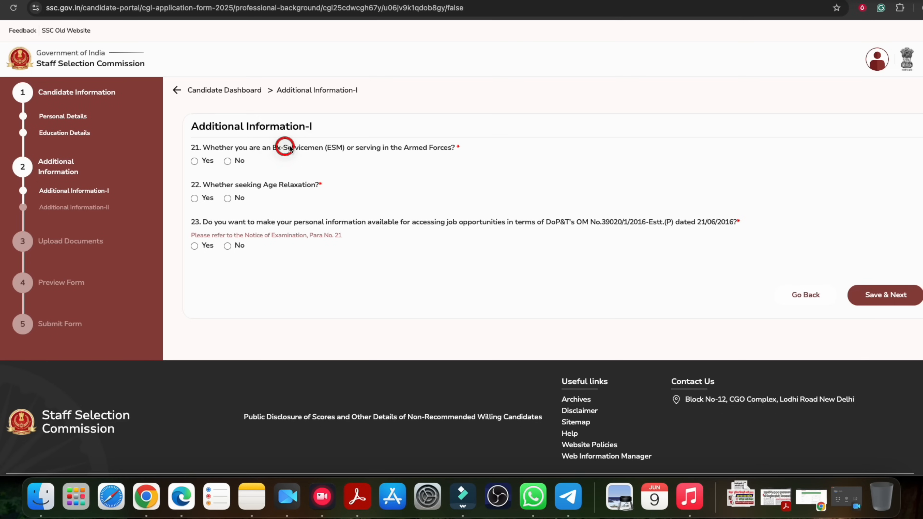
Answer No to the ex-servicemen, age relaxation and data-sharing questions
drag(399, 152, 432, 150)
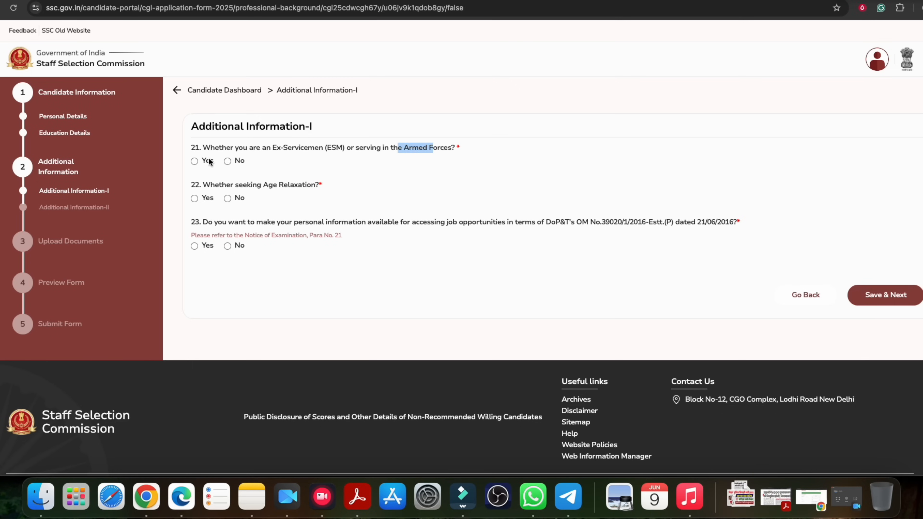
click(228, 161)
drag(247, 186, 306, 186)
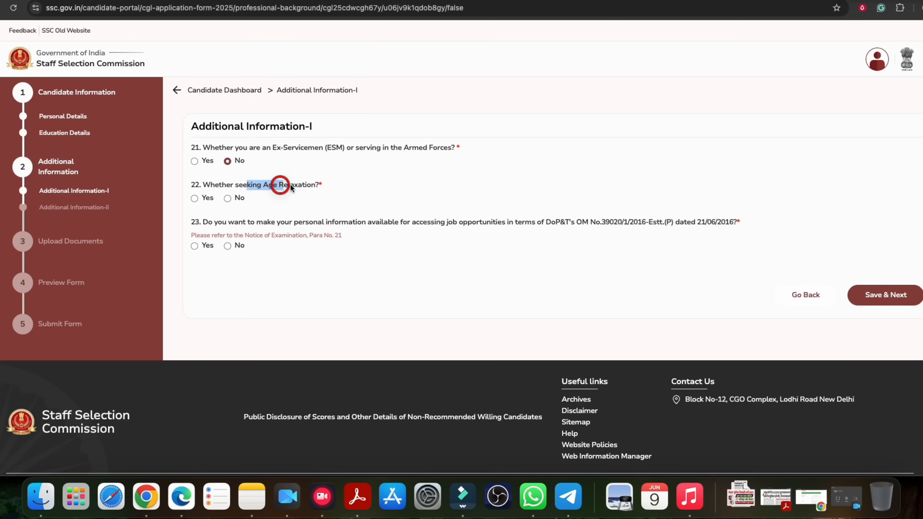
click(195, 198)
click(264, 243)
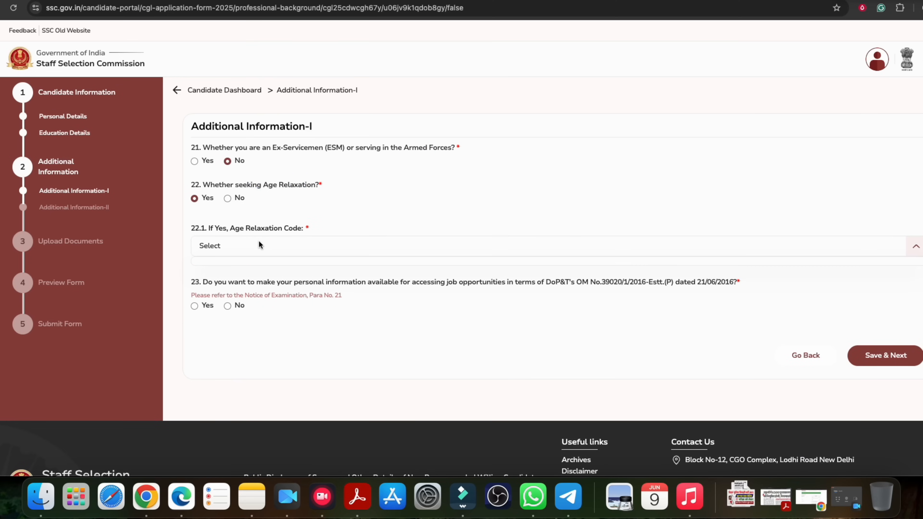
click(227, 199)
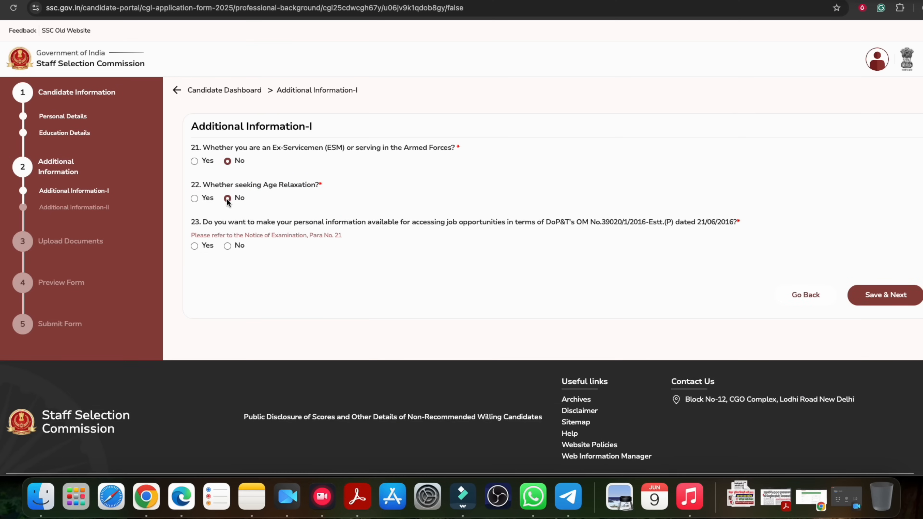
drag(240, 226, 456, 223)
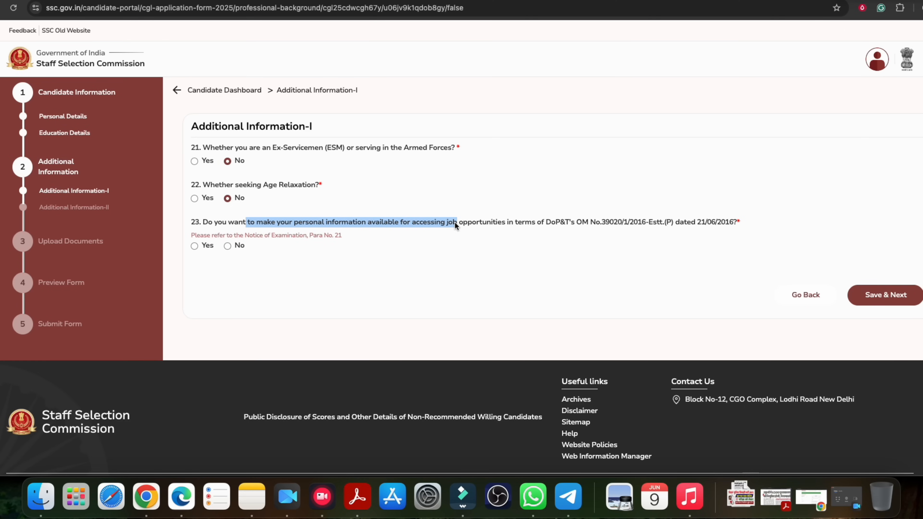
click(227, 246)
click(348, 265)
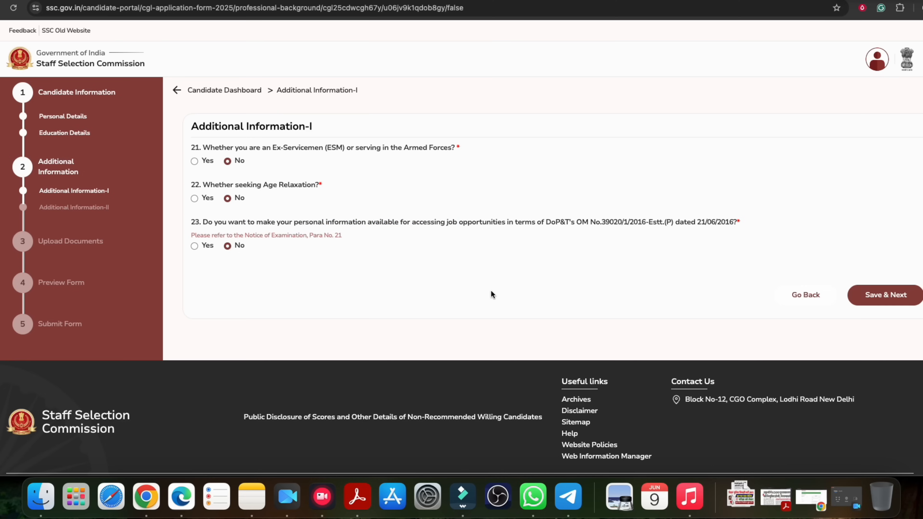
Briefly pick relaxation code 01 - SC/ST, restore all three answers to No, and save
click(882, 298)
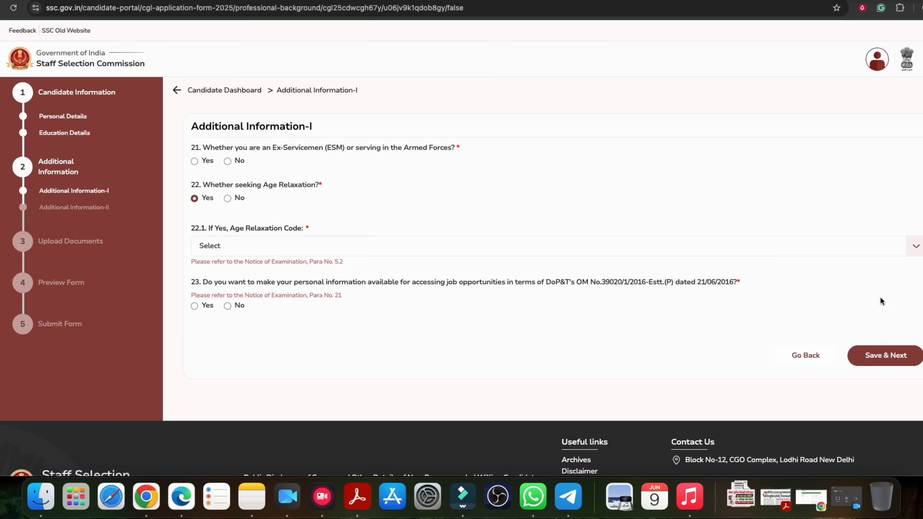
click(269, 248)
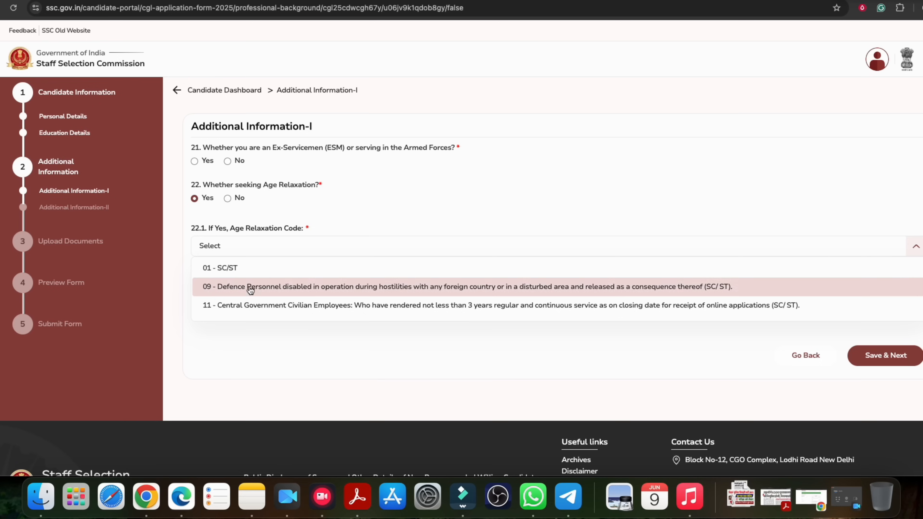
click(230, 268)
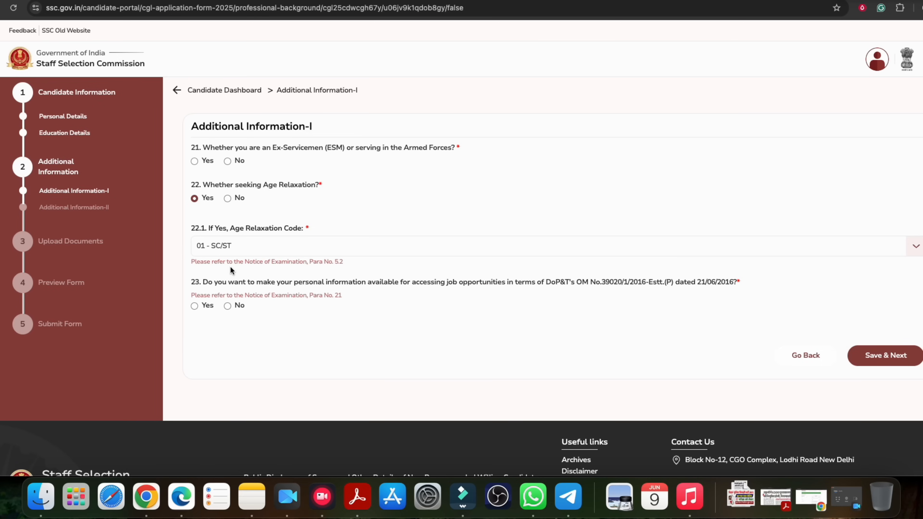
click(228, 199)
click(227, 246)
click(898, 297)
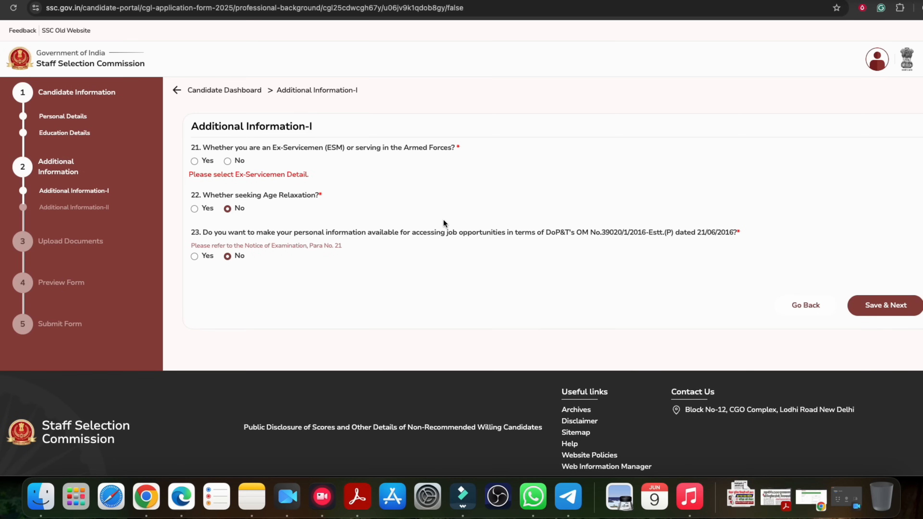
click(227, 162)
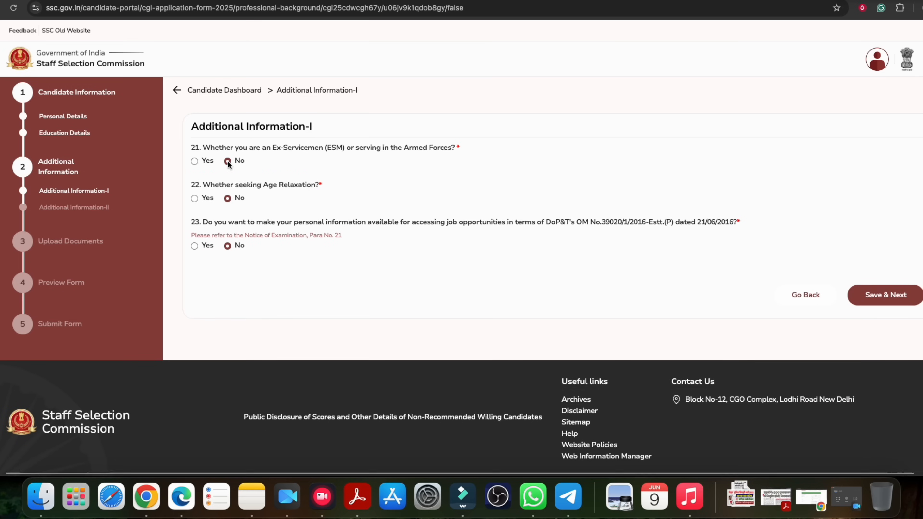
click(872, 298)
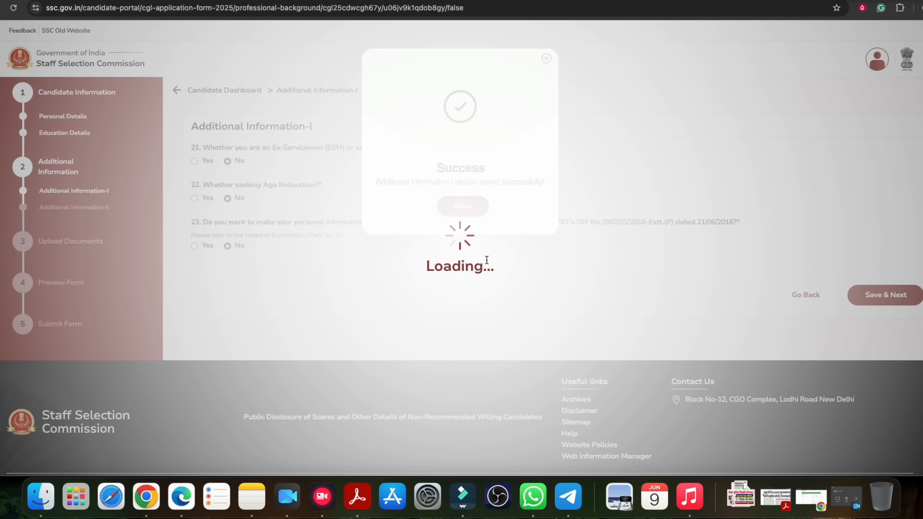
Set exam centre preferences 1–3 to CR-Gorakhpur, CR-Gaya and CR-Lucknow
click(471, 207)
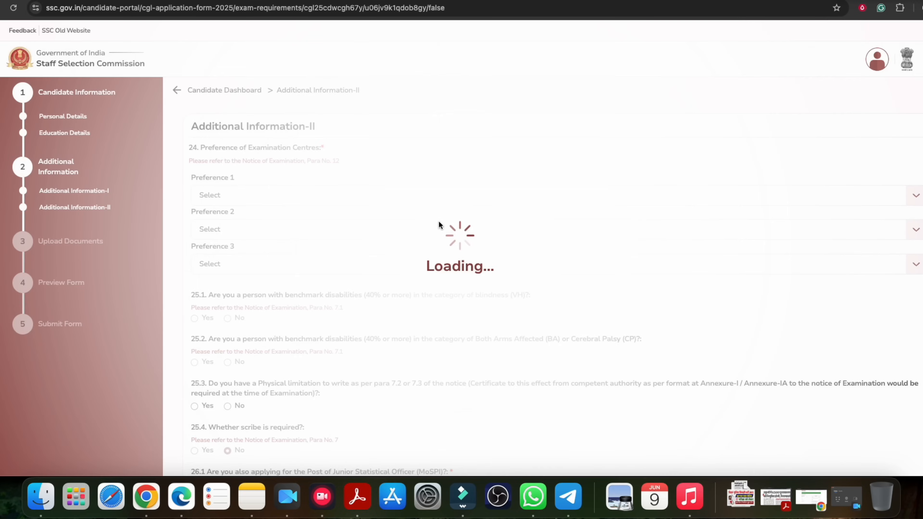
drag(248, 149, 327, 150)
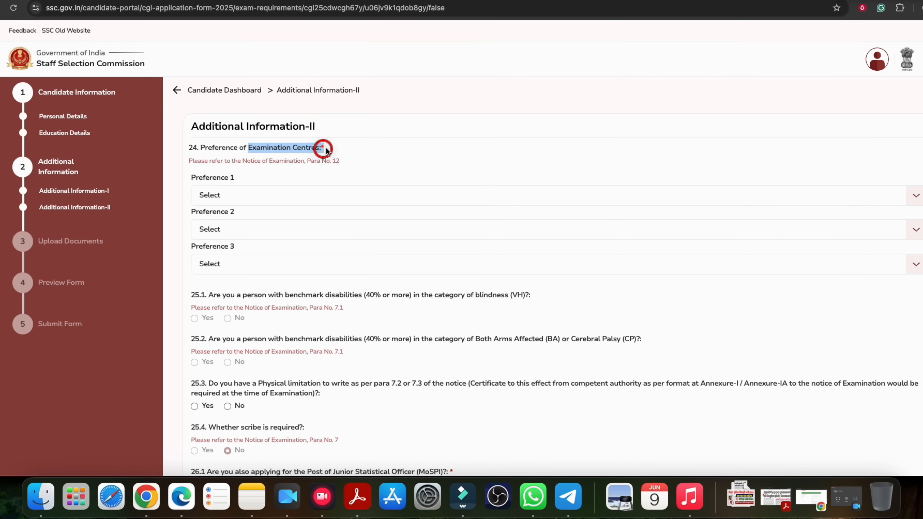
click(220, 202)
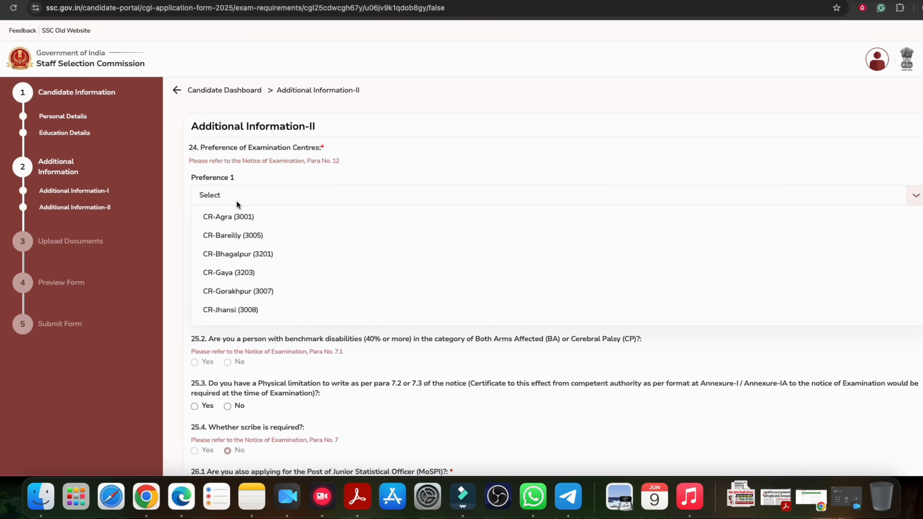
click(241, 293)
click(241, 235)
click(254, 305)
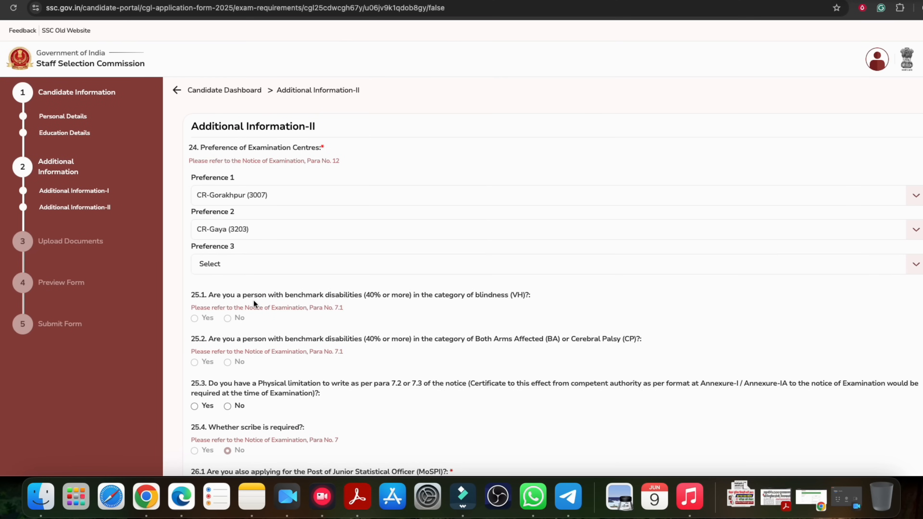
click(238, 271)
click(244, 369)
Read questions 25.1–25.3 and answer No to the physical limitation question 25.3
scroll(319, 278, down, 5)
drag(254, 186, 403, 186)
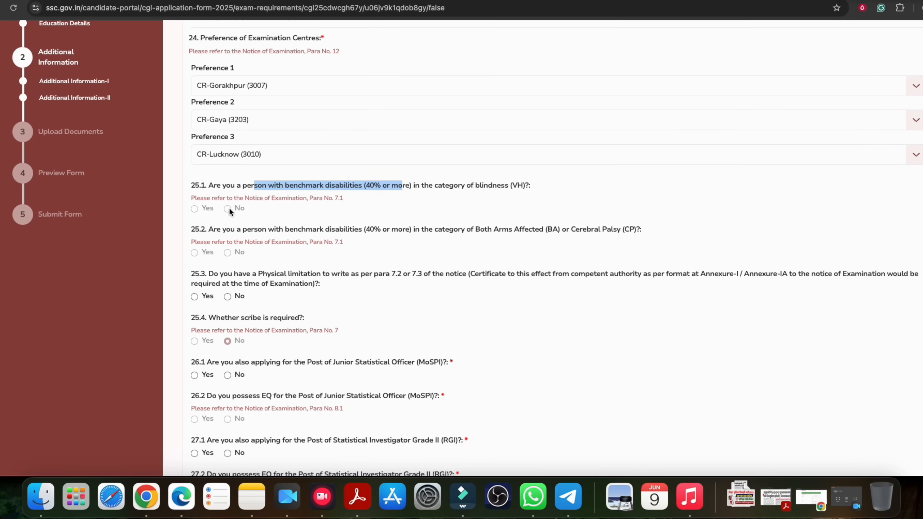
scroll(264, 208, down, 1)
drag(267, 209, 475, 213)
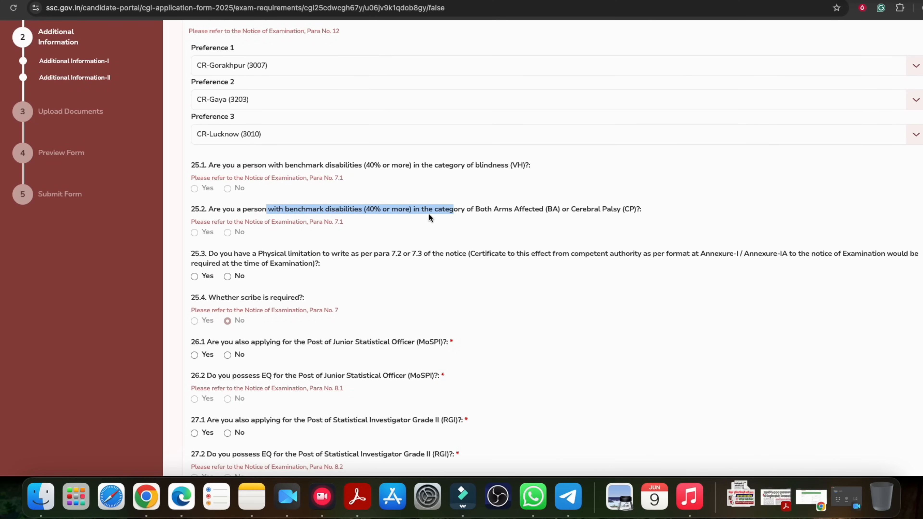
drag(237, 166, 354, 169)
click(356, 170)
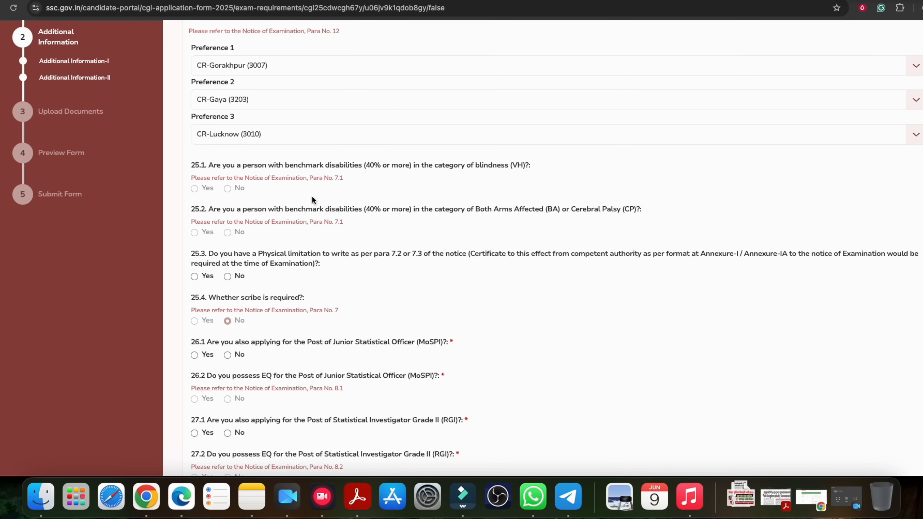
scroll(290, 175, down, 3)
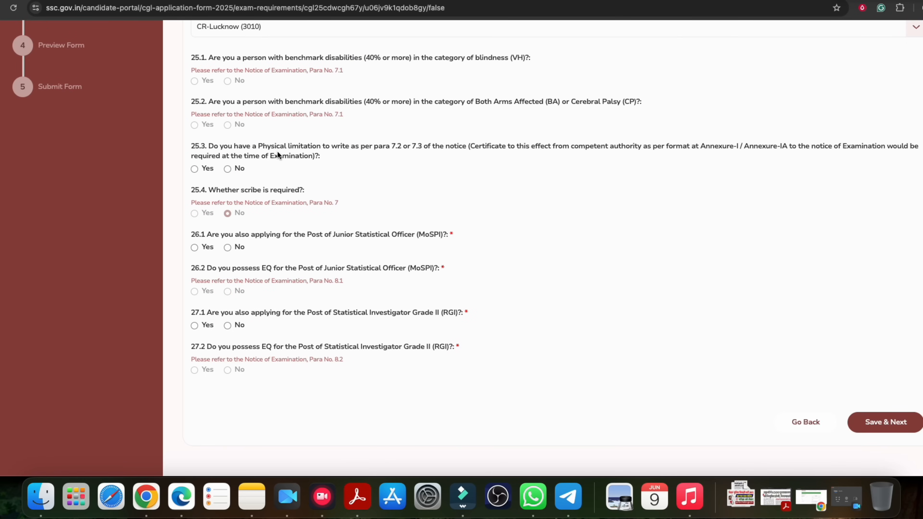
drag(266, 147, 365, 149)
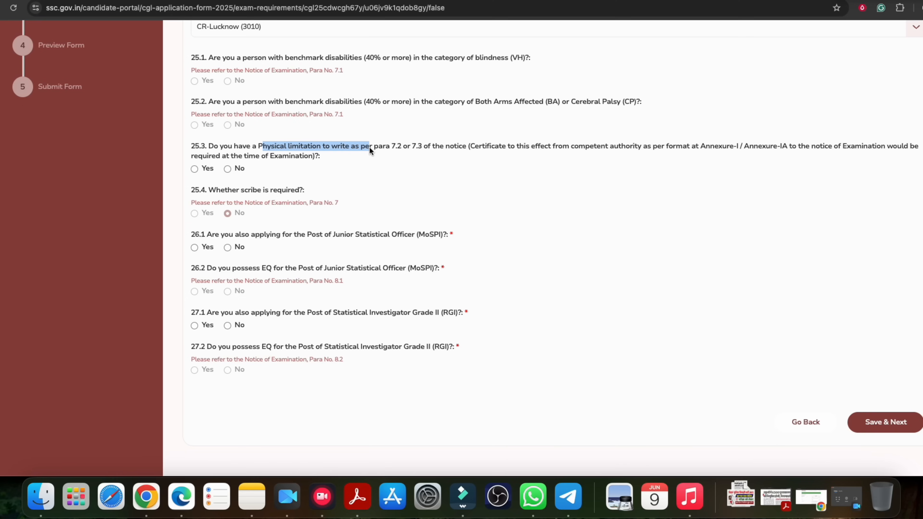
click(322, 146)
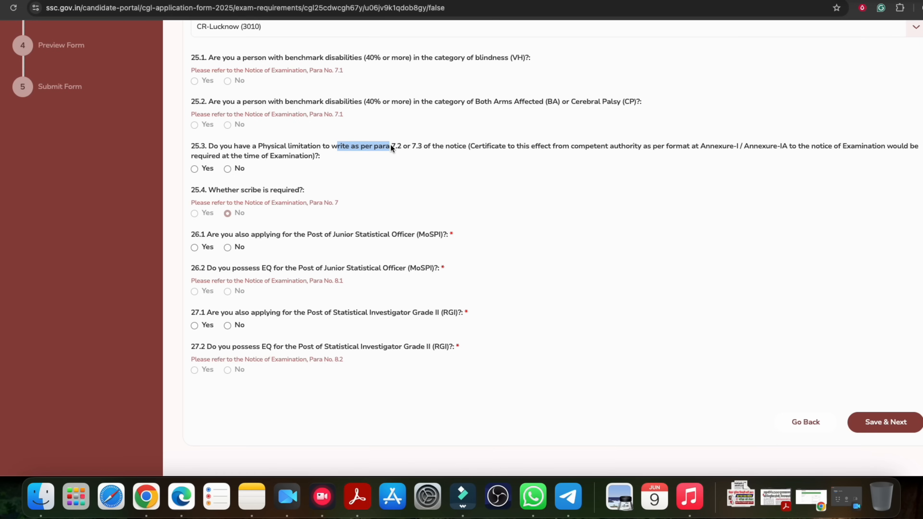
click(228, 168)
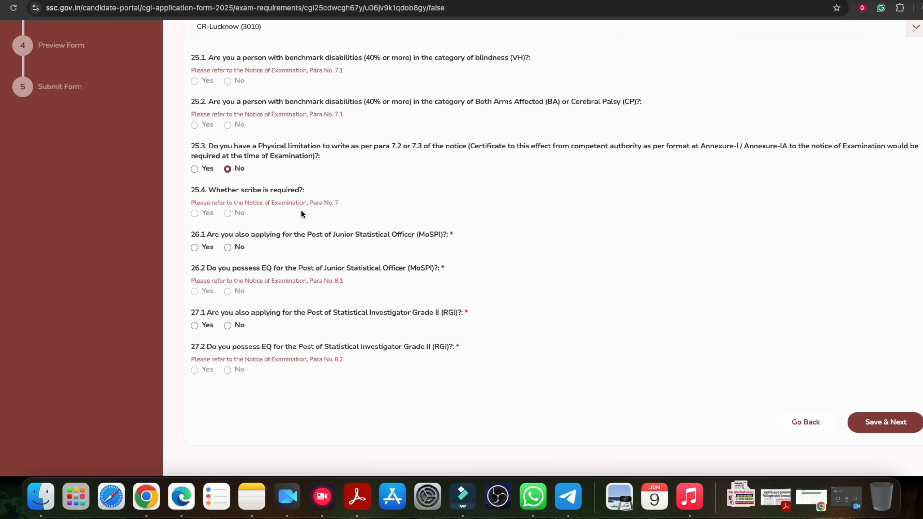
scroll(291, 211, down, 4)
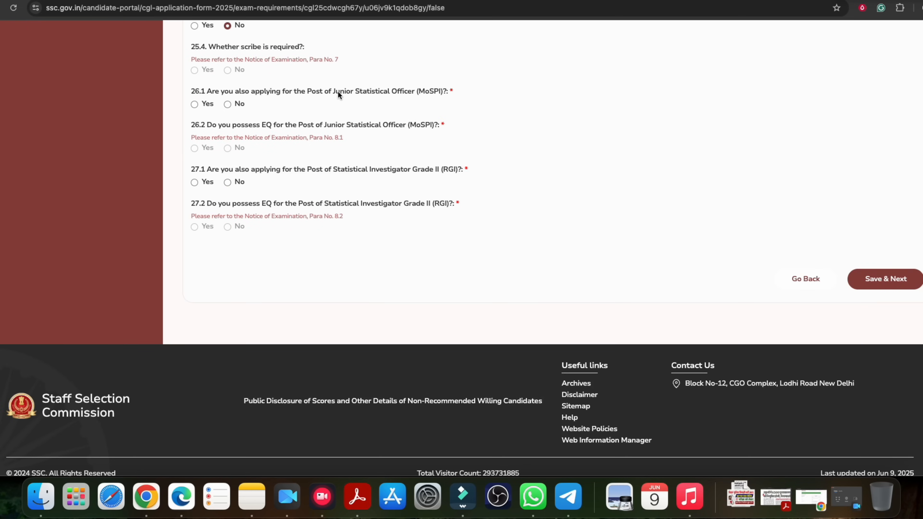
drag(263, 92, 324, 92)
Answer No for Junior Statistical Officer and Yes, with essential qualification, for Statistical Investigator Grade II
click(324, 92)
click(194, 104)
click(194, 148)
click(194, 182)
click(195, 226)
click(227, 104)
In the notice PDF, review 8.1.1's bachelor's degree and 60% Mathematics requirement for Junior Statistical Officer
key(ctrl+Tab)
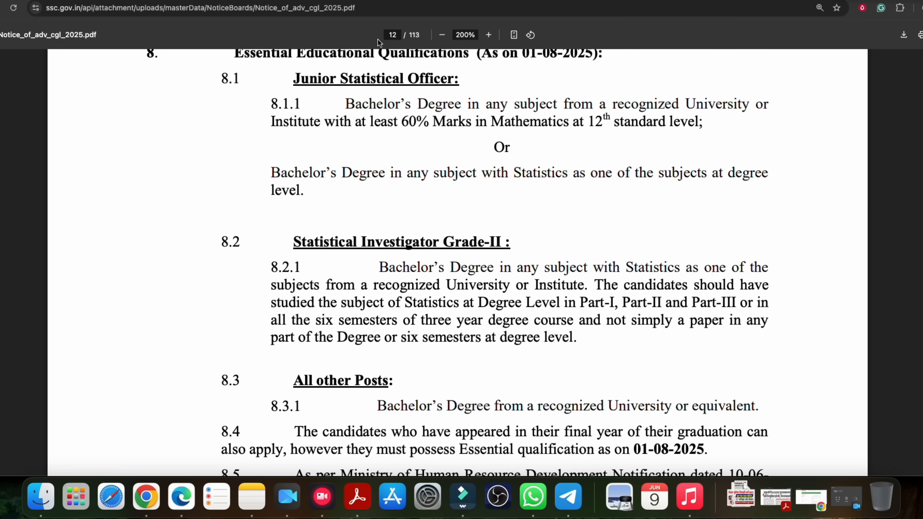
drag(295, 78, 444, 78)
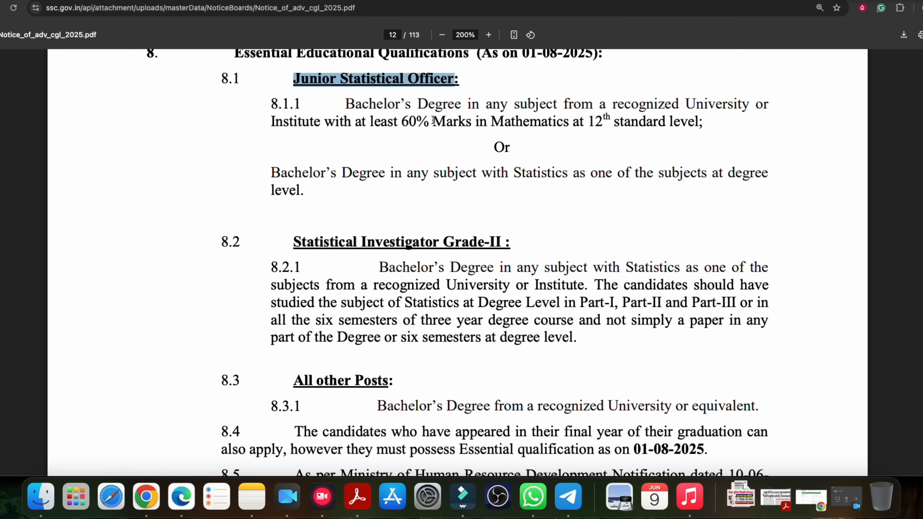
click(304, 80)
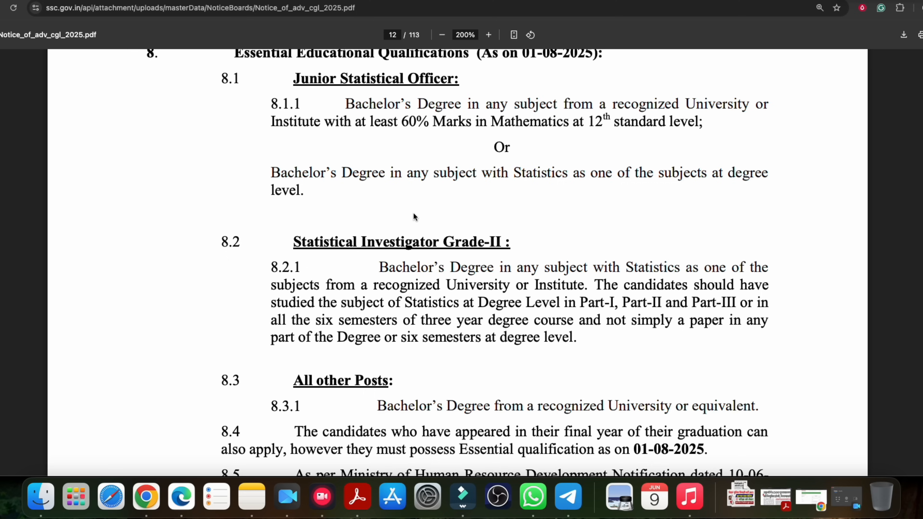
drag(345, 104, 578, 105)
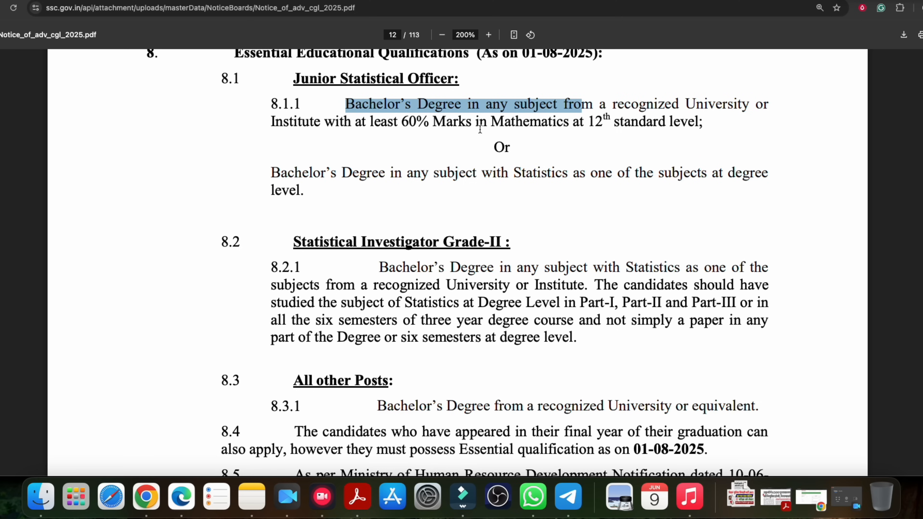
drag(573, 123, 658, 123)
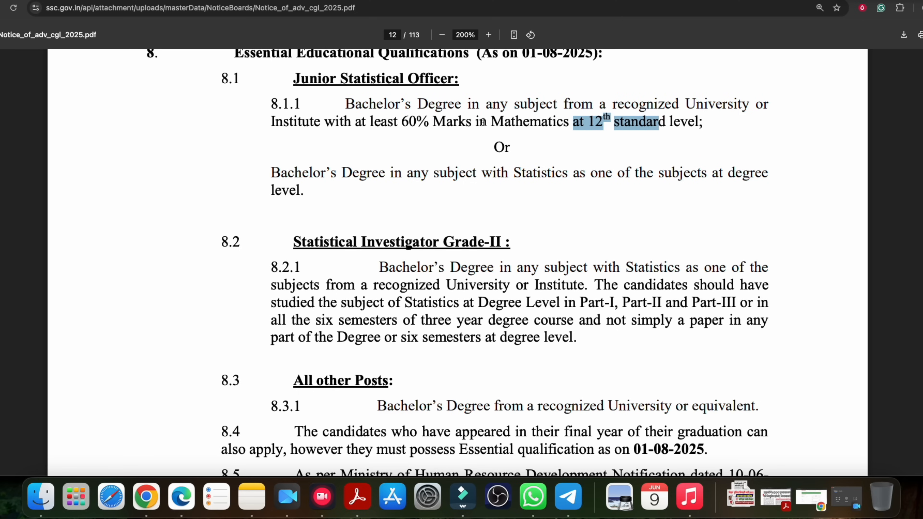
drag(406, 122, 679, 123)
drag(293, 79, 455, 80)
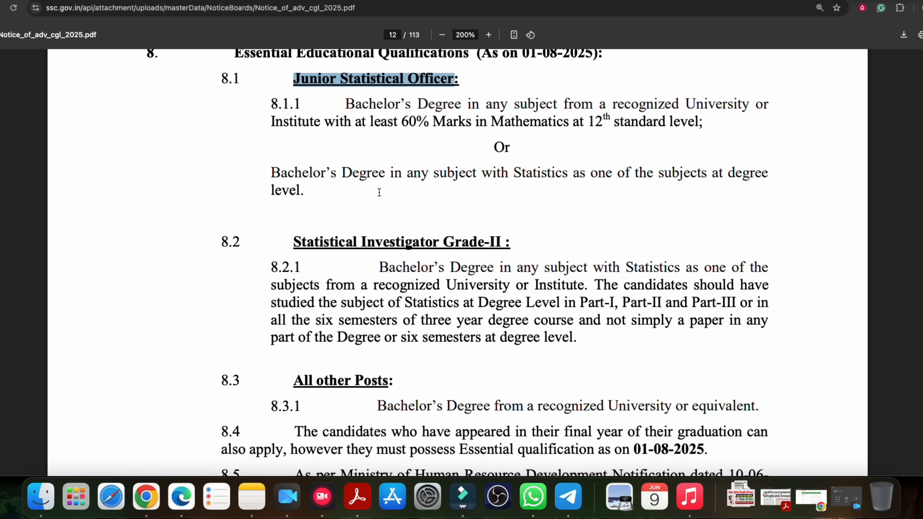
drag(340, 174, 433, 175)
drag(509, 174, 679, 173)
click(512, 173)
Review the 8.2.1 Statistics degree requirement for Statistical Investigator Grade-II, then return to the form
scroll(440, 211, down, 1)
drag(290, 210, 693, 187)
click(496, 210)
scroll(496, 211, down, 2)
click(669, 187)
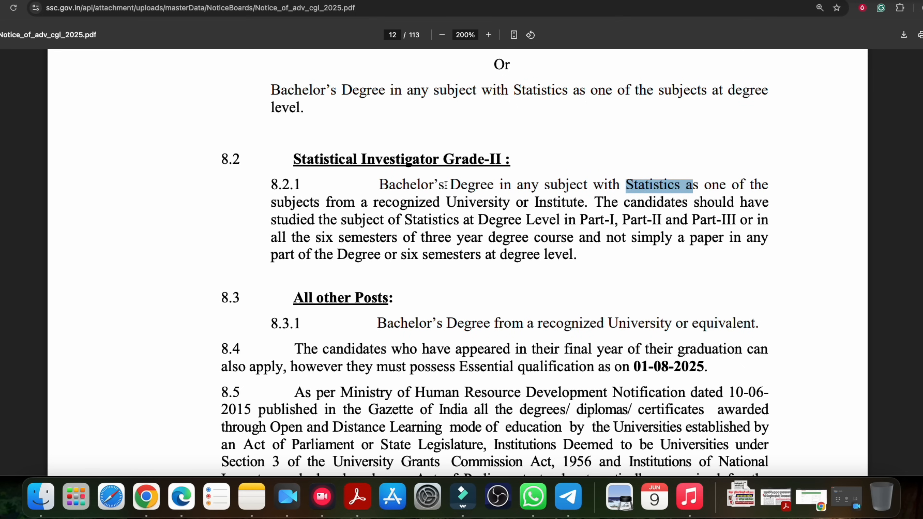
scroll(440, 185, up, 3)
drag(355, 135, 540, 134)
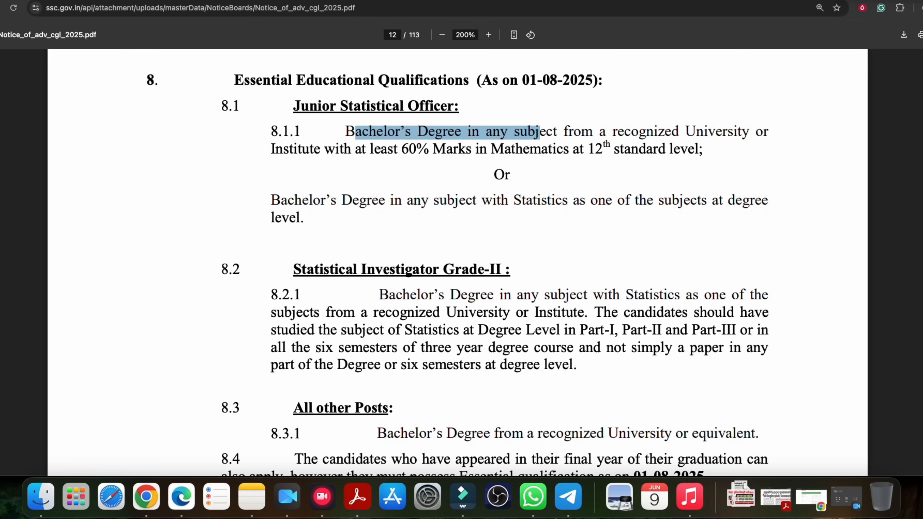
key(ctrl+shift+Tab)
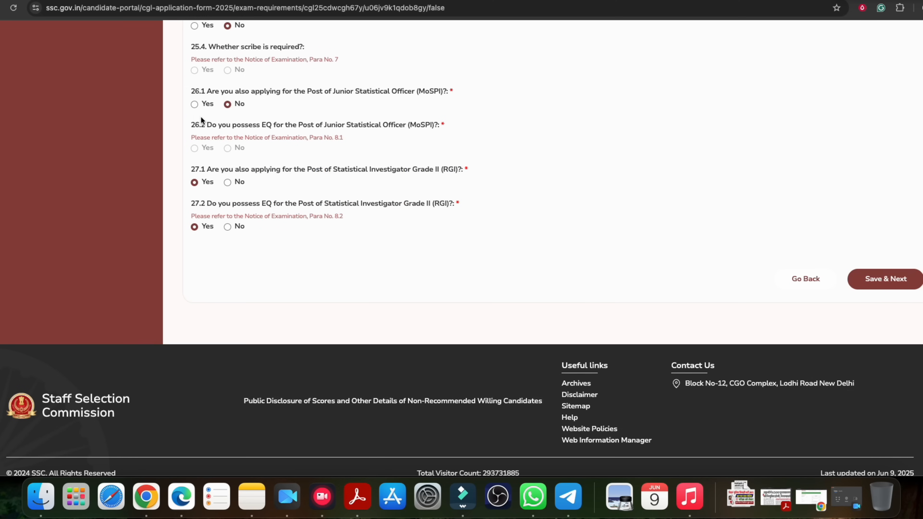
Change the Statistical Investigator answer to No, save Additional Information-II and acknowledge the success message
click(227, 182)
scroll(583, 237, up, 10)
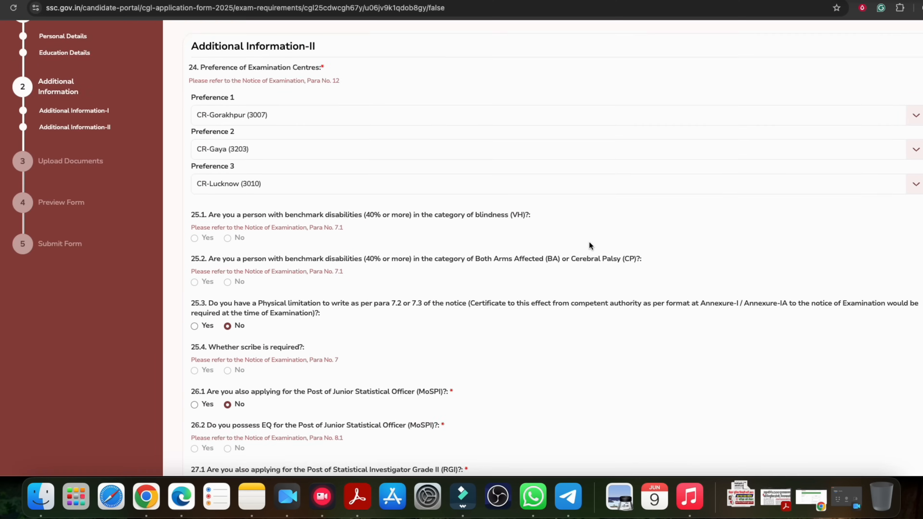
scroll(590, 244, down, 10)
click(882, 263)
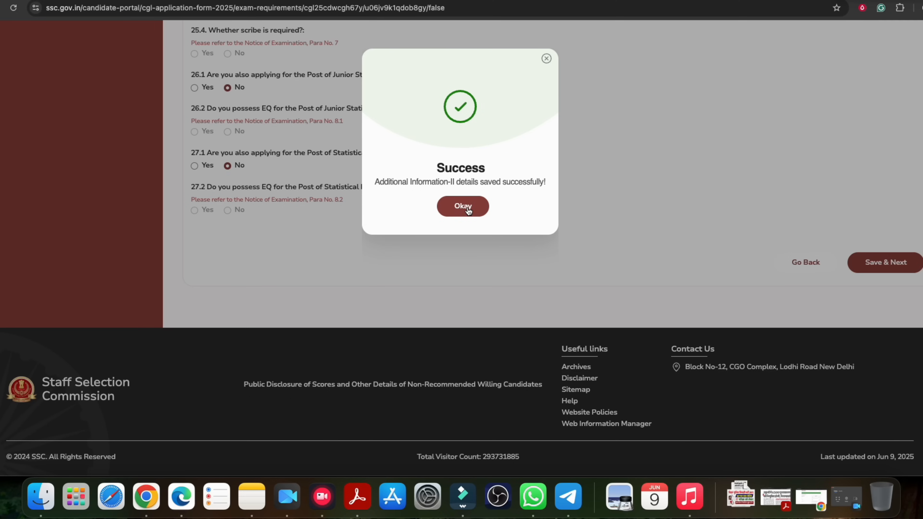
click(464, 213)
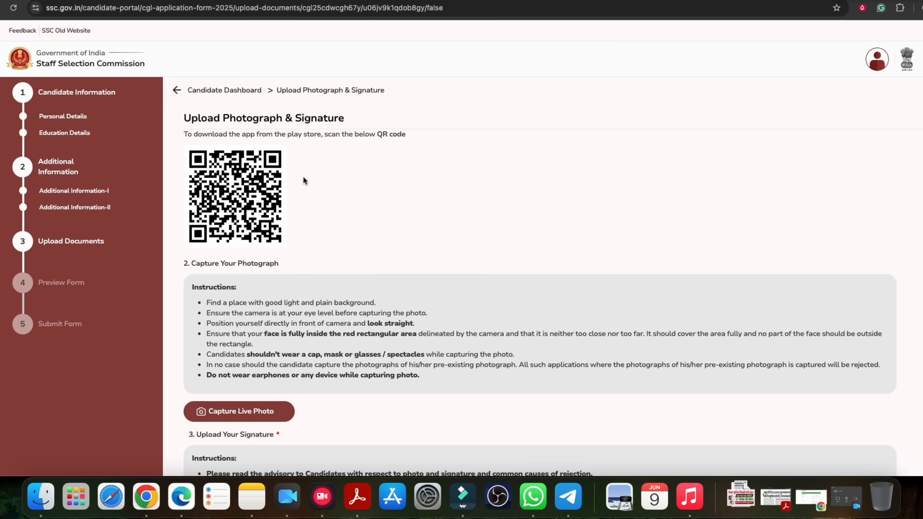
Take the live photo, retaking it after frame errors until it is accepted, then save it
click(237, 411)
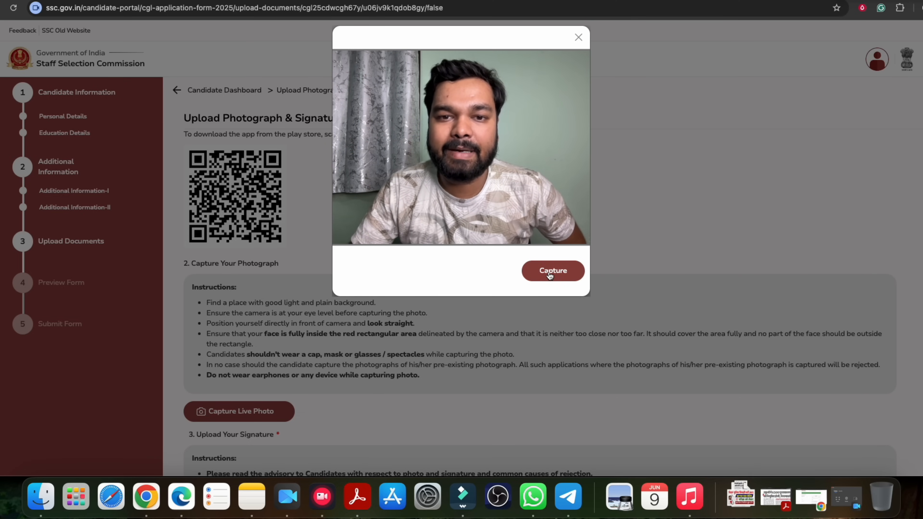
click(550, 275)
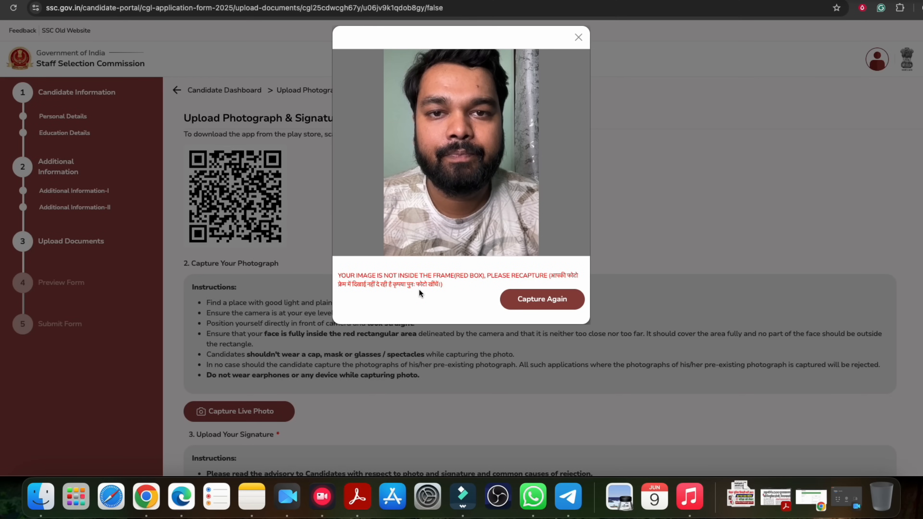
drag(358, 276, 451, 276)
click(526, 299)
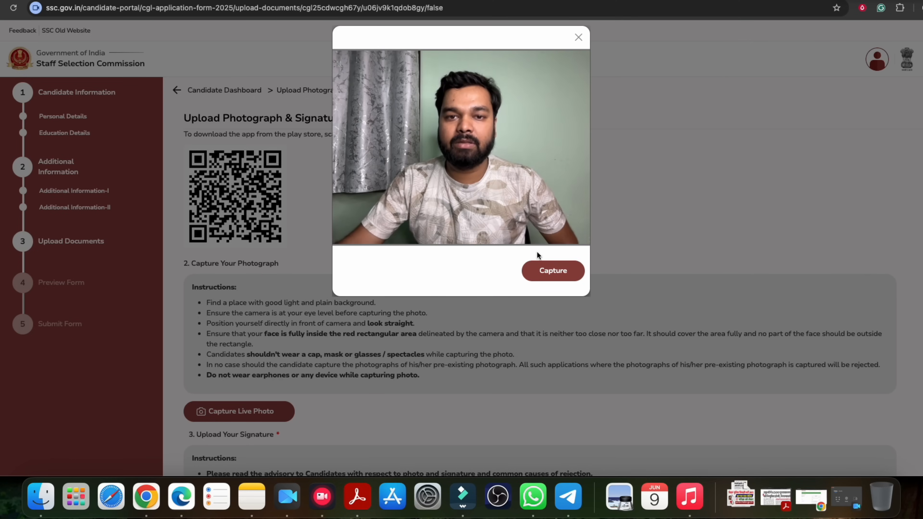
click(560, 280)
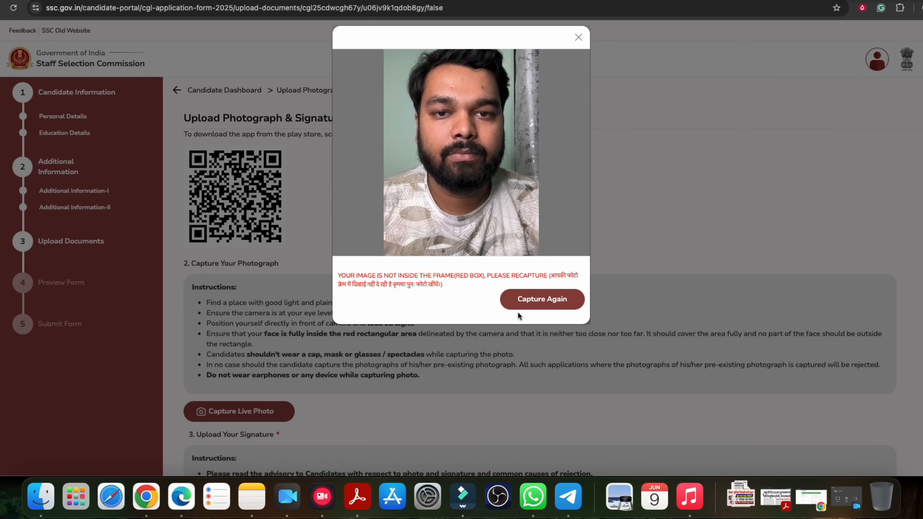
click(530, 301)
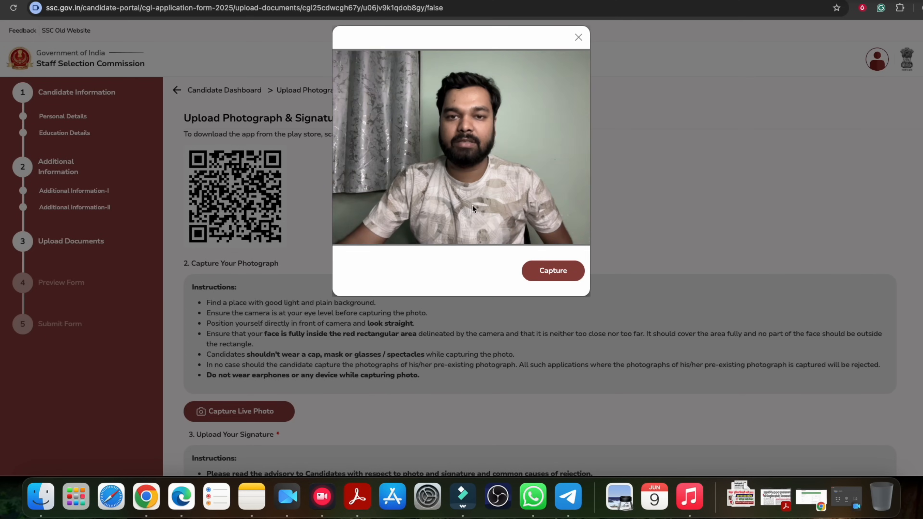
click(553, 276)
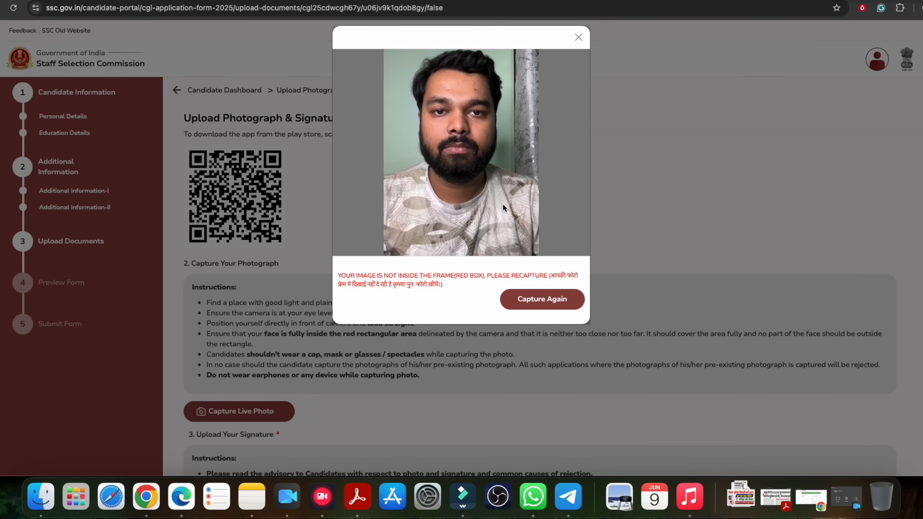
click(525, 298)
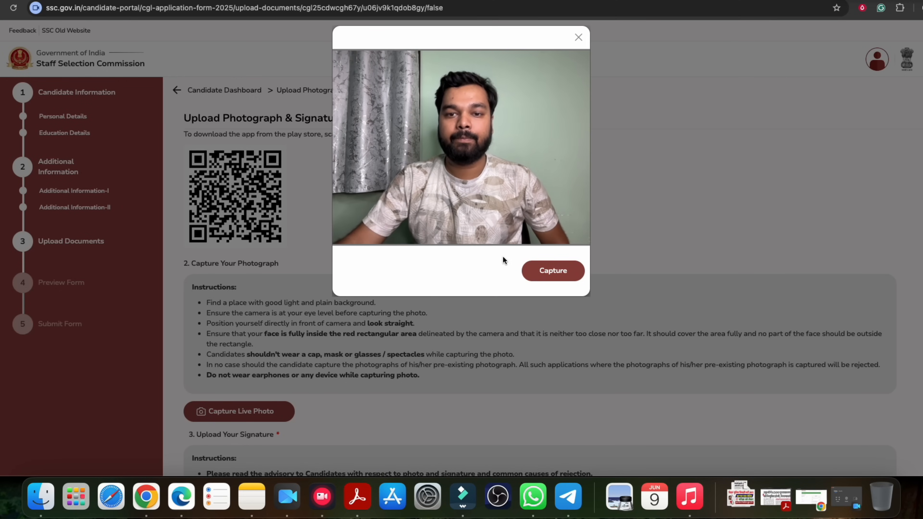
click(551, 270)
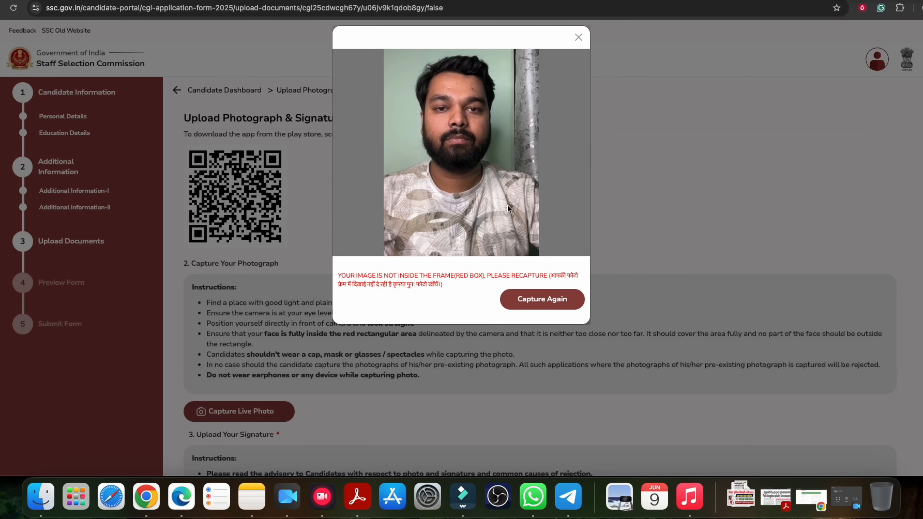
click(539, 305)
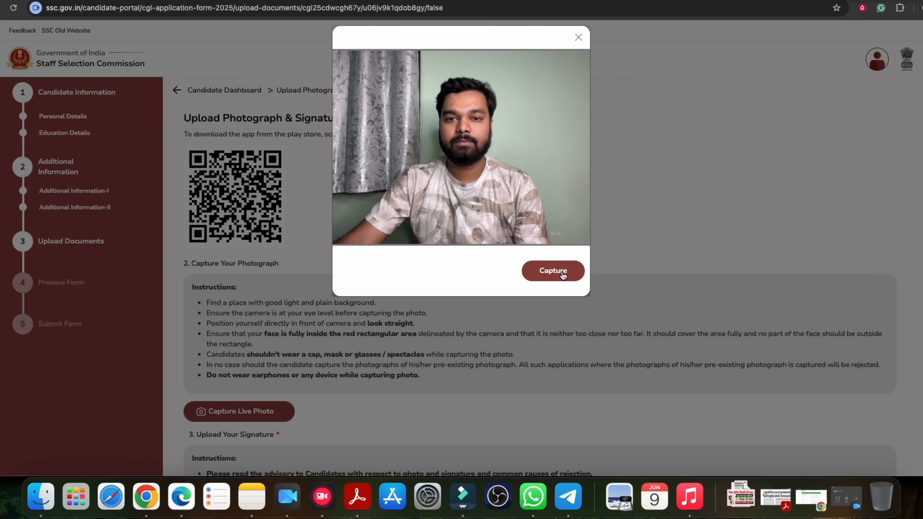
click(562, 275)
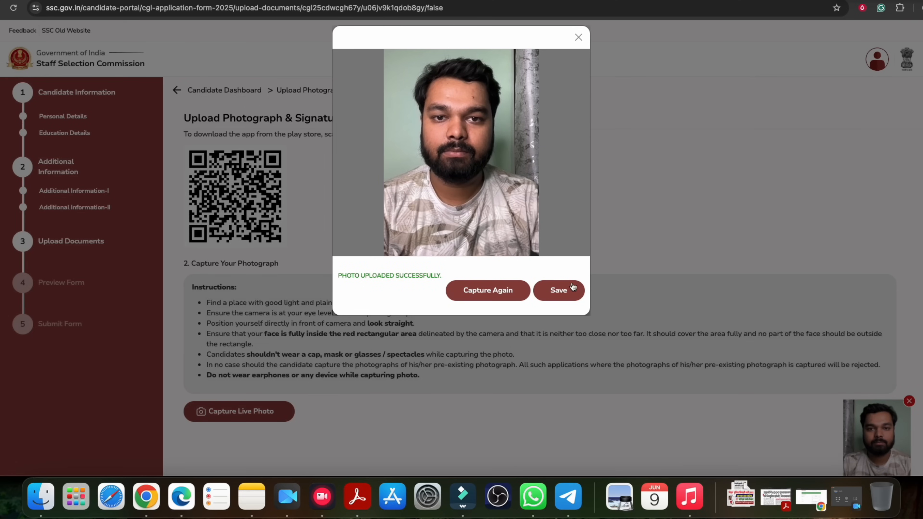
click(559, 291)
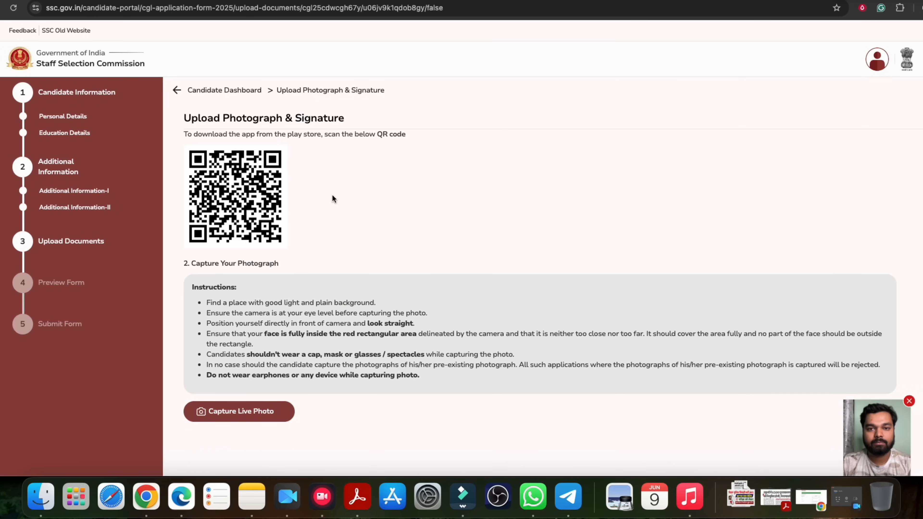
drag(240, 121, 316, 121)
click(317, 121)
drag(372, 135, 408, 136)
click(342, 136)
double_click(365, 135)
click(380, 133)
scroll(544, 267, down, 3)
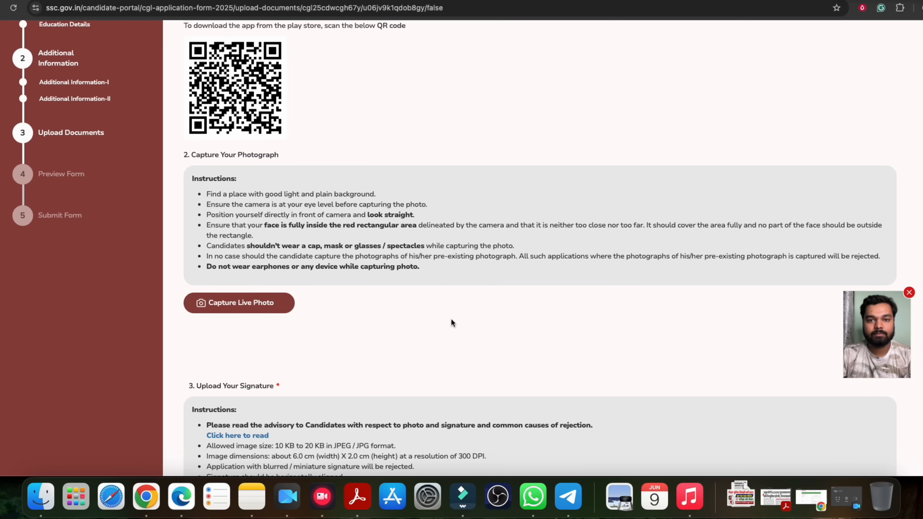
scroll(493, 340, down, 3)
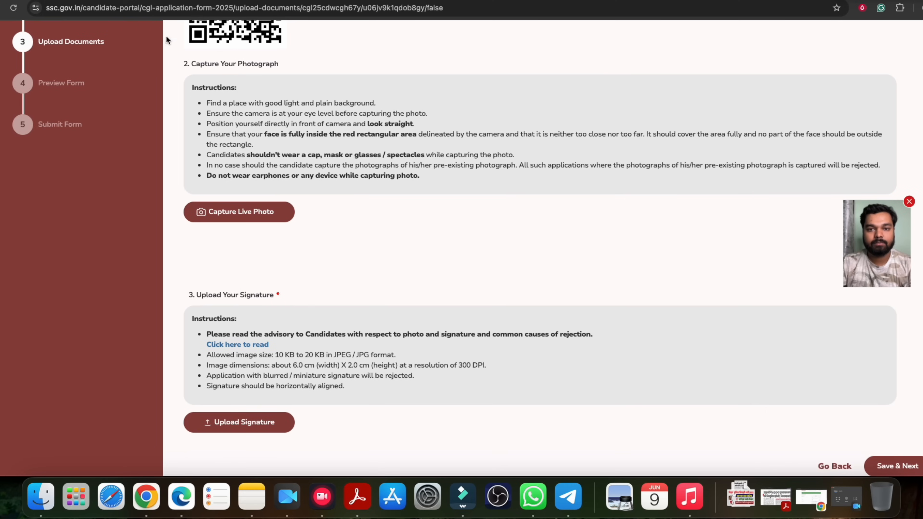
scroll(414, 285, down, 3)
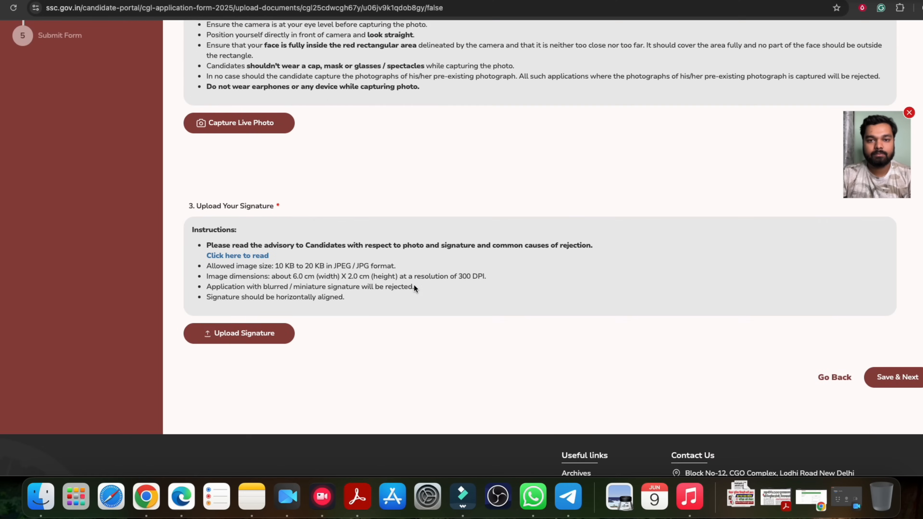
scroll(414, 285, up, 10)
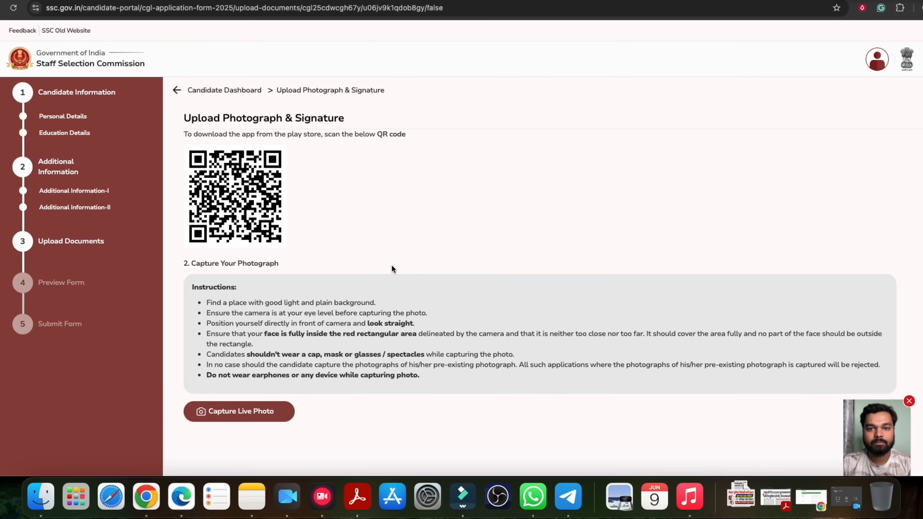
scroll(320, 232, down, 10)
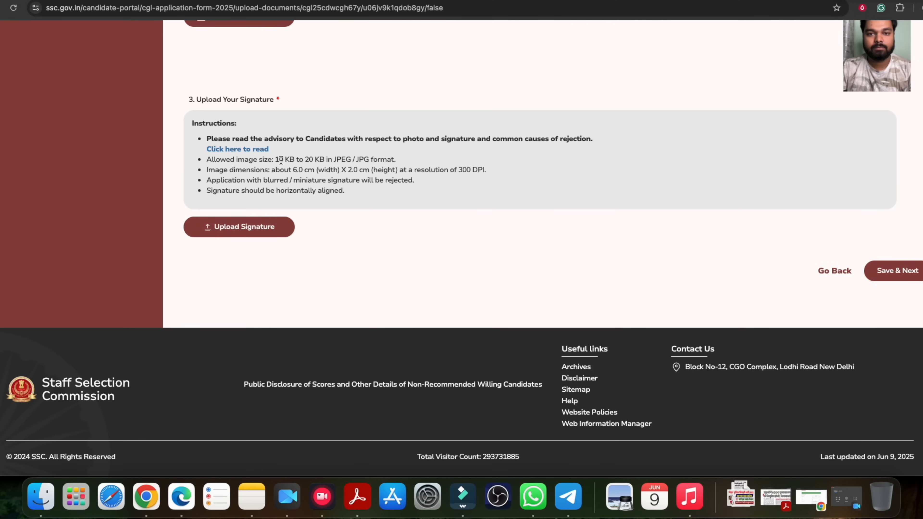
drag(277, 161, 369, 172)
drag(460, 170, 483, 170)
Check SSSSS.jpg's 15 KB size and 470×205 dimensions, upload it as the signature and save
click(309, 180)
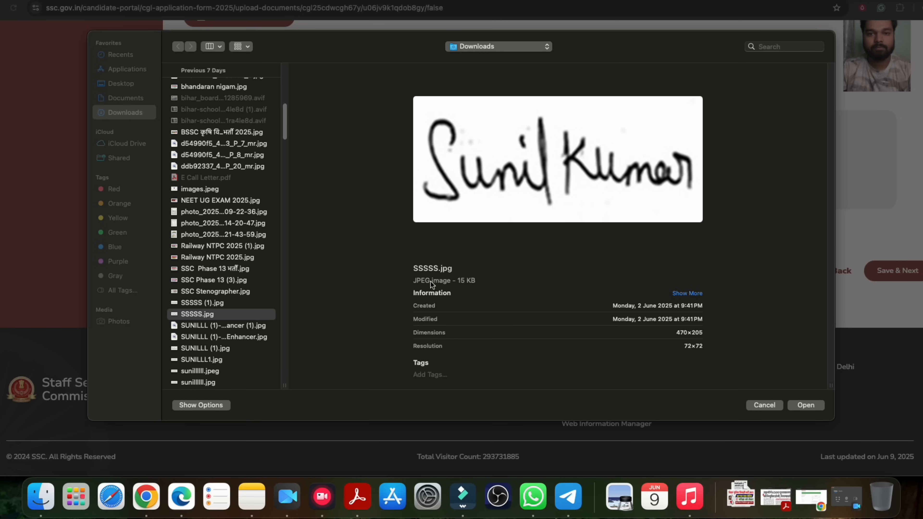
drag(459, 281, 475, 281)
drag(424, 333, 445, 334)
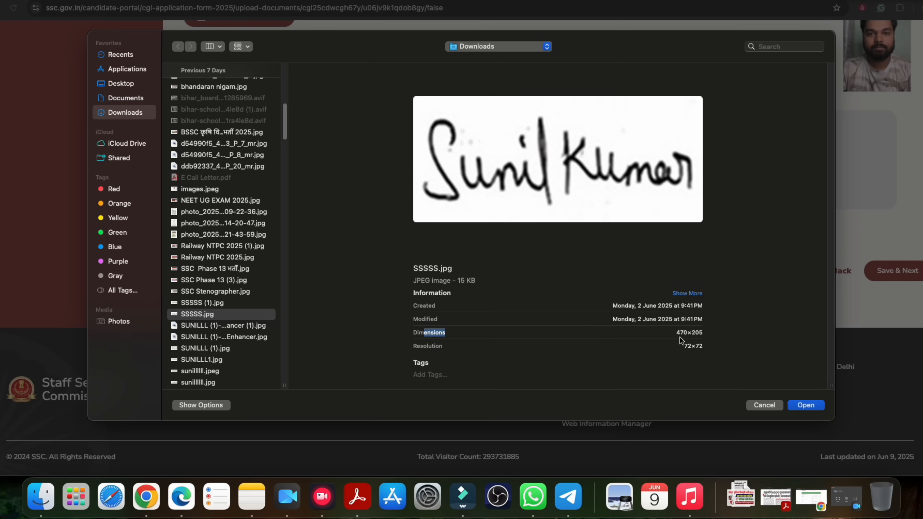
click(690, 335)
drag(673, 335, 698, 335)
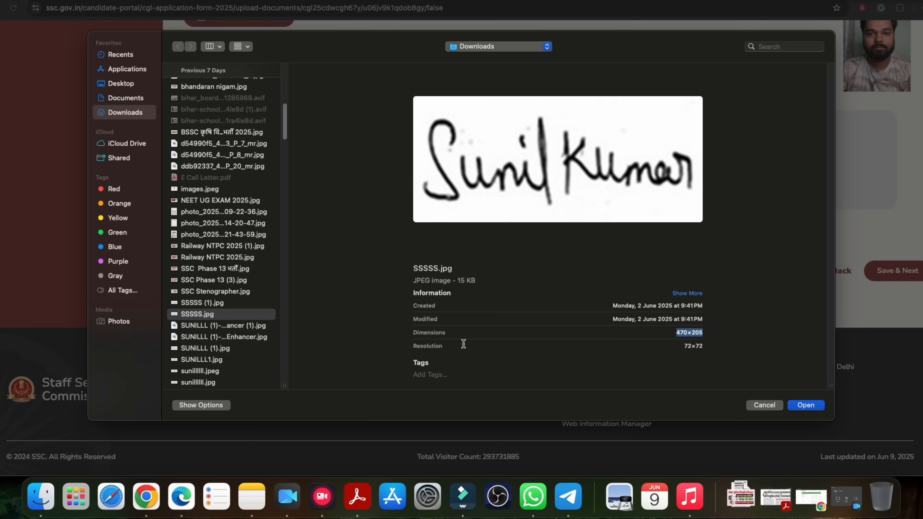
click(810, 406)
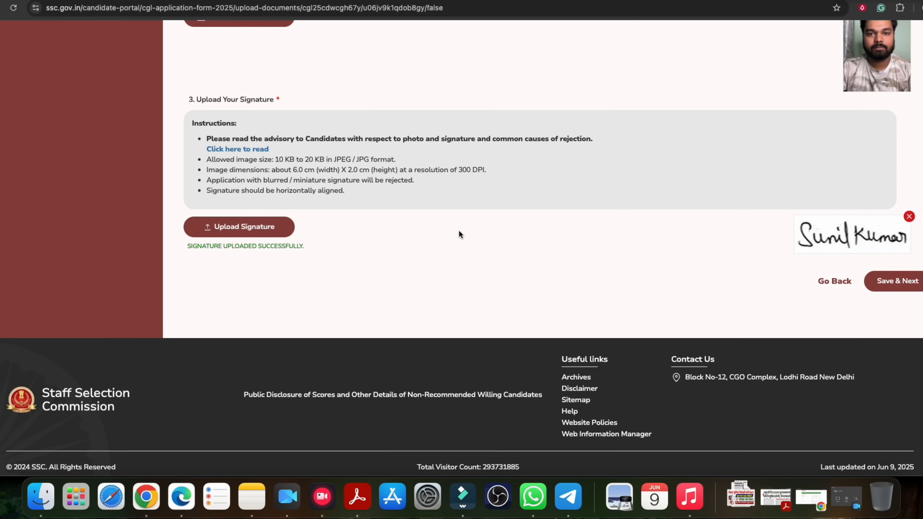
click(890, 286)
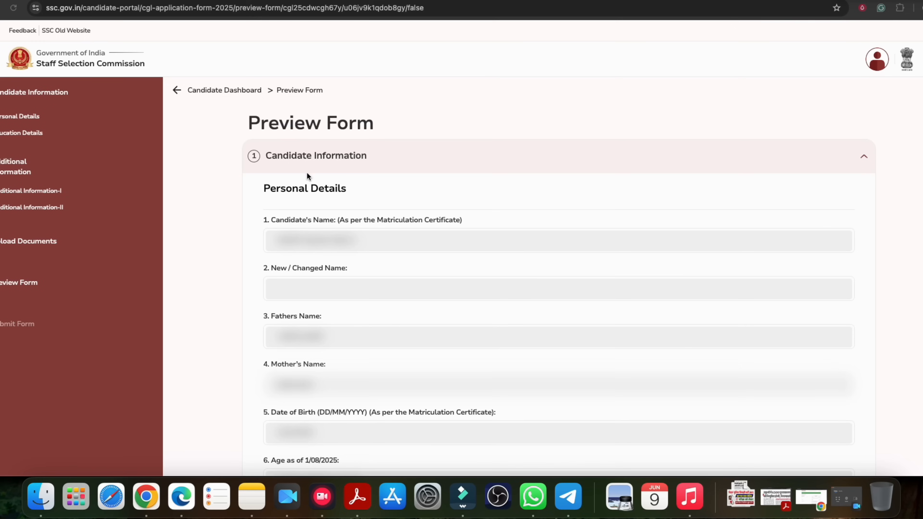
Look over the Preview Form heading and details, then save it to reach the Declaration
click(271, 124)
drag(250, 124, 348, 123)
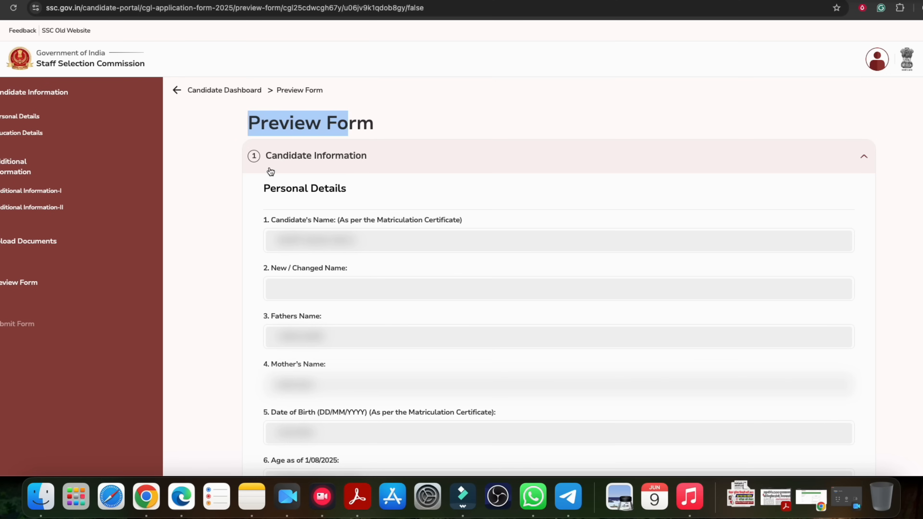
click(306, 127)
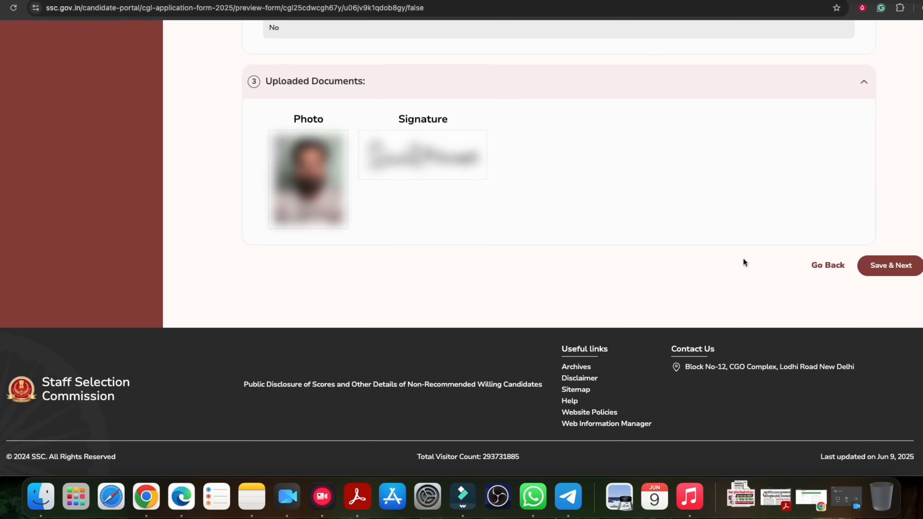
click(888, 270)
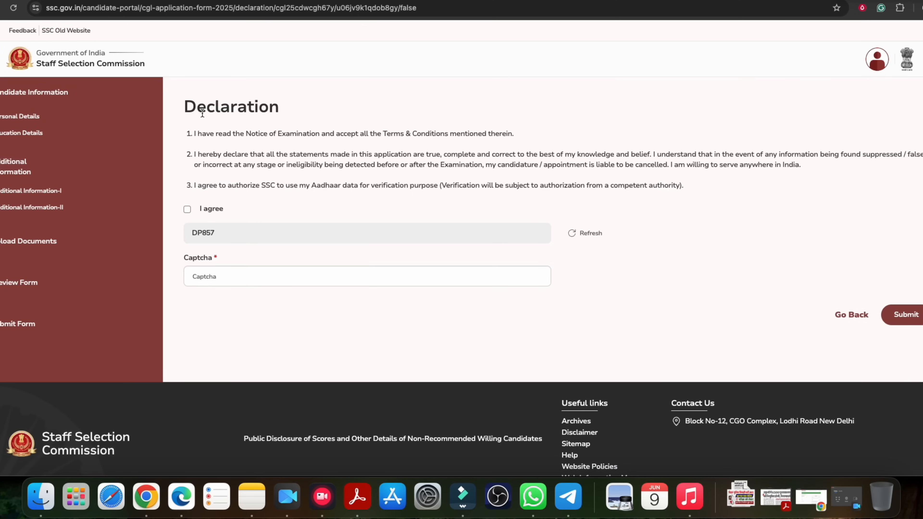
Tick I agree, enter the captcha code, and submit the application
click(187, 210)
click(209, 279)
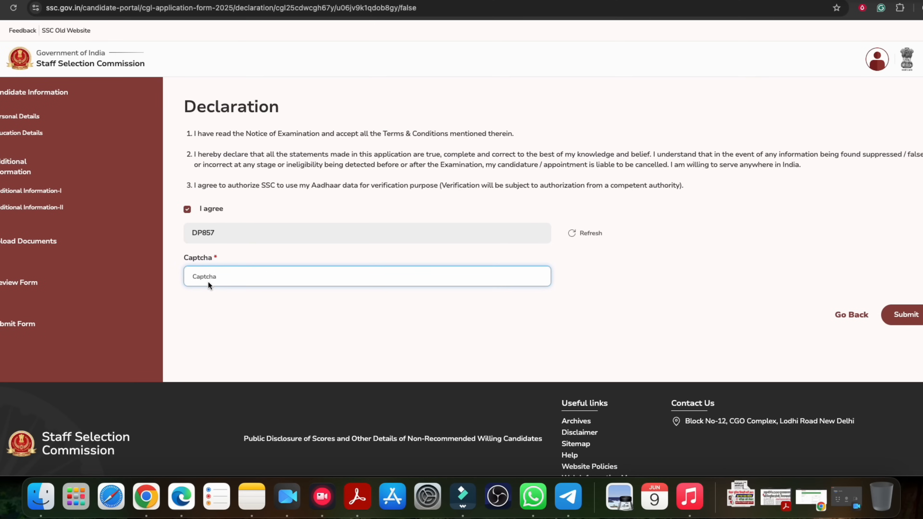
text(d)
key(BackSpace)
text(DP857)
click(906, 315)
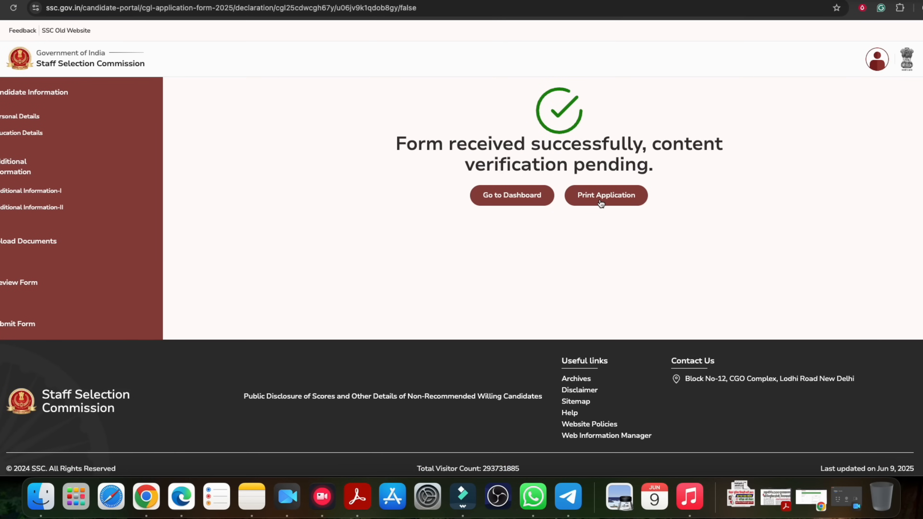
Point out the 'Form received successfully' confirmation message
drag(452, 148, 715, 144)
click(646, 146)
click(636, 145)
drag(451, 146, 608, 144)
click(566, 158)
drag(514, 148, 647, 147)
click(676, 148)
Go to the Candidate Dashboard and look through My Applications and the application history
click(512, 196)
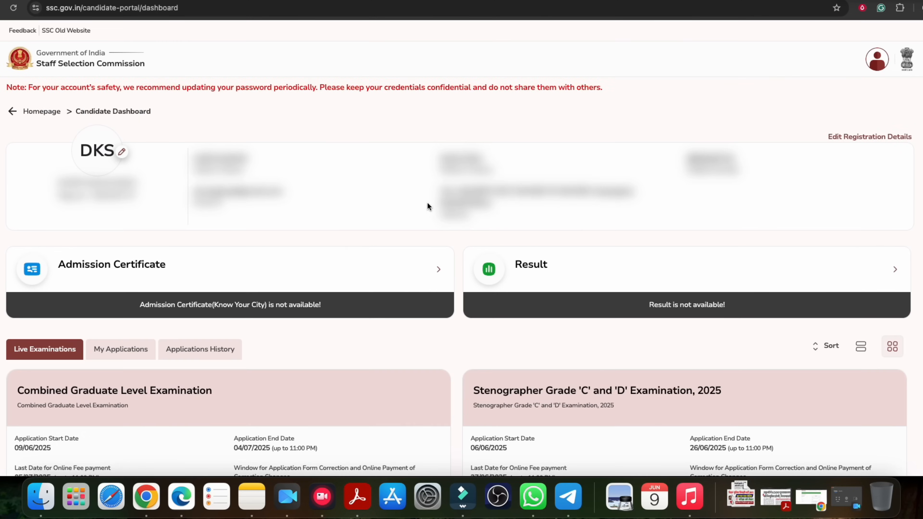
scroll(418, 203, down, 5)
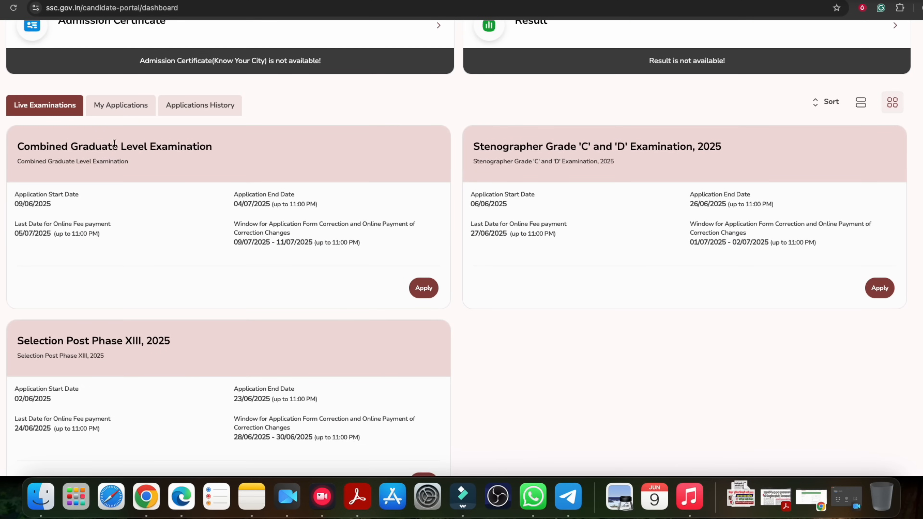
click(133, 111)
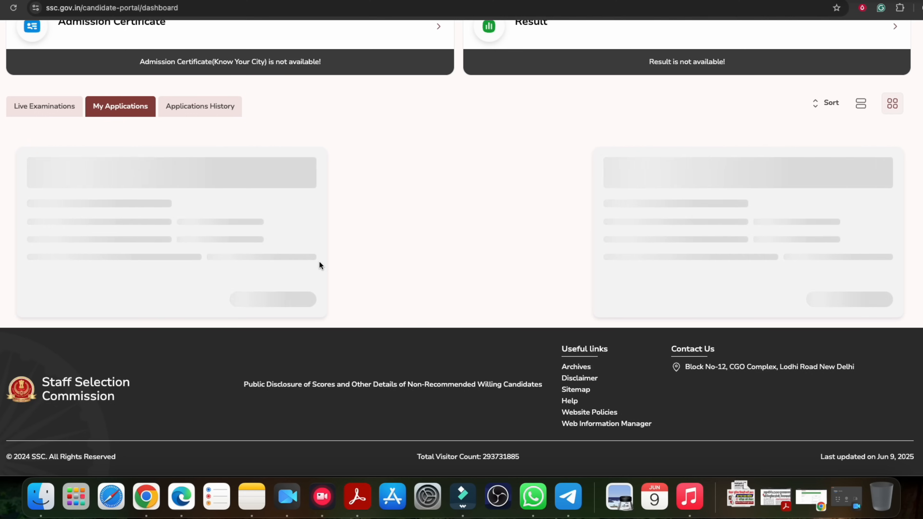
click(203, 109)
scroll(275, 227, down, 3)
drag(83, 136, 283, 149)
Switch back to the My Applications list and point out the password safety note
click(127, 112)
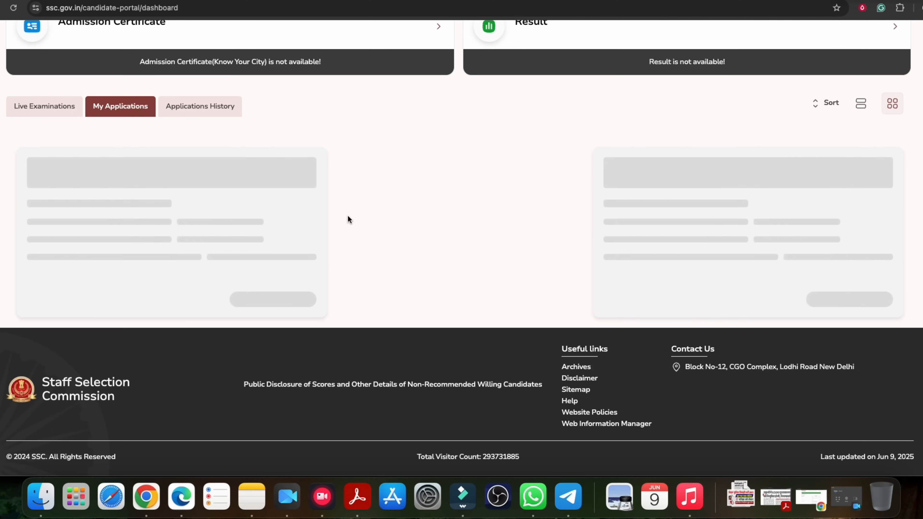
scroll(349, 218, up, 1)
scroll(352, 218, up, 3)
scroll(355, 218, up, 5)
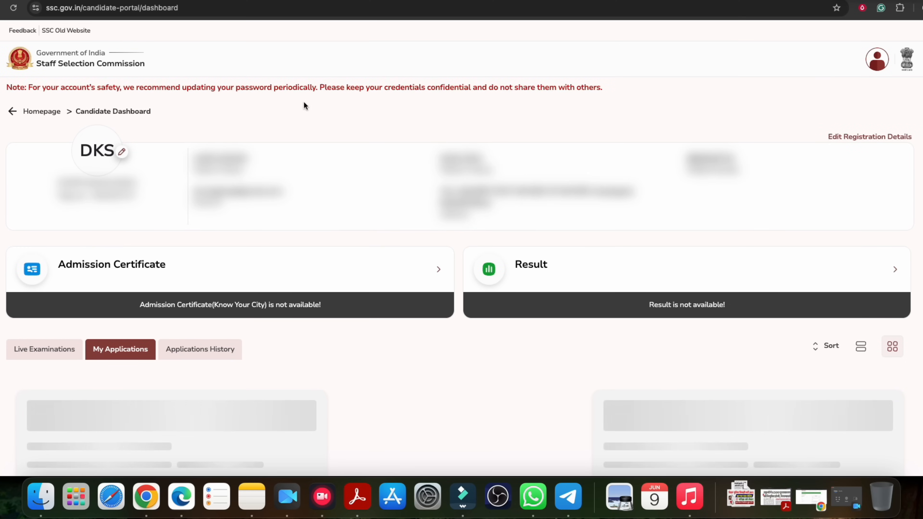
mouse_move(274, 89)
mouse_down()
mouse_move(317, 89)
mouse_move(280, 88)
mouse_up()
click(276, 88)
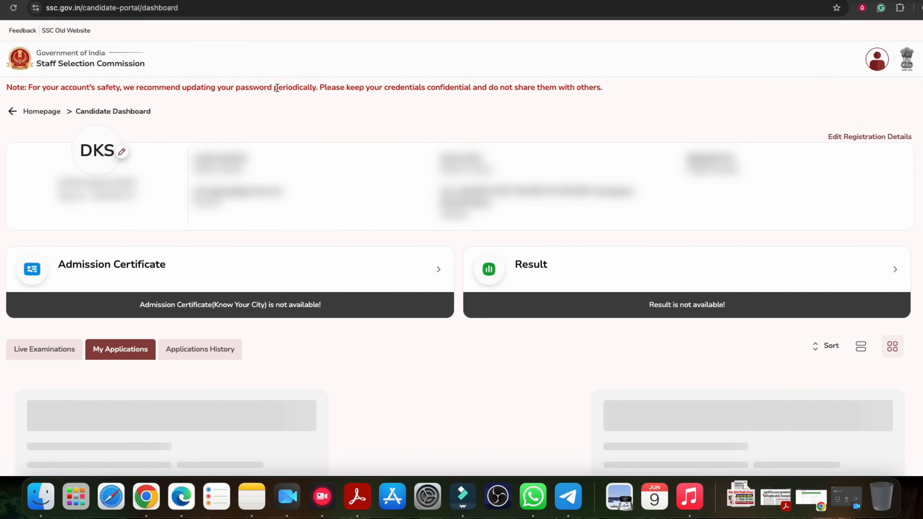